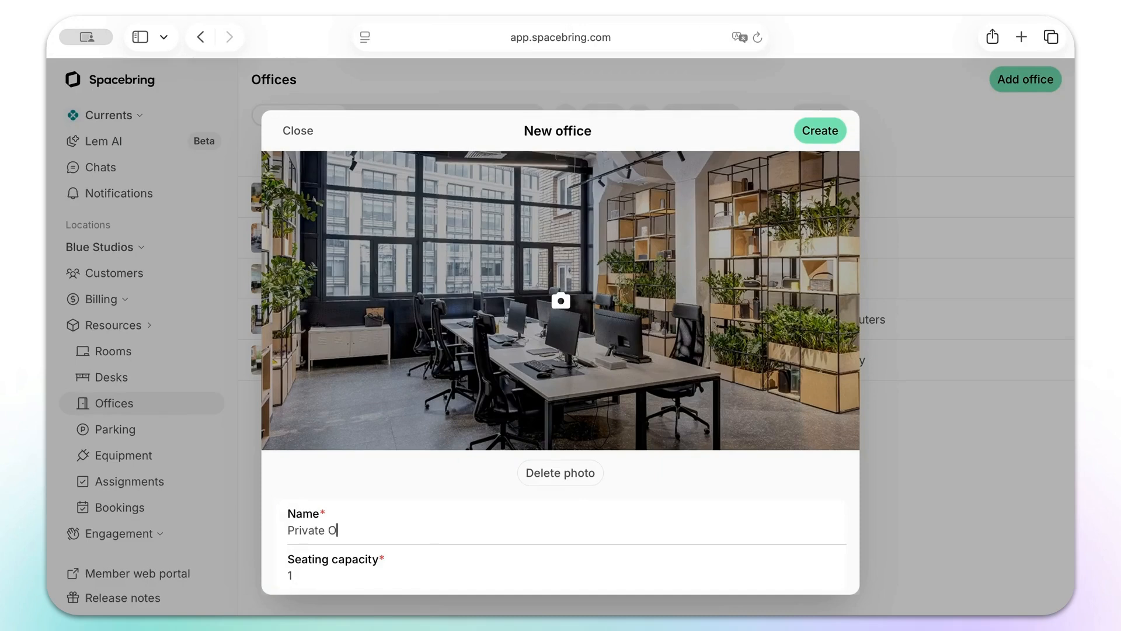
- Set the new office's seating capacity to 6
scroll(351, 525, down, 3)
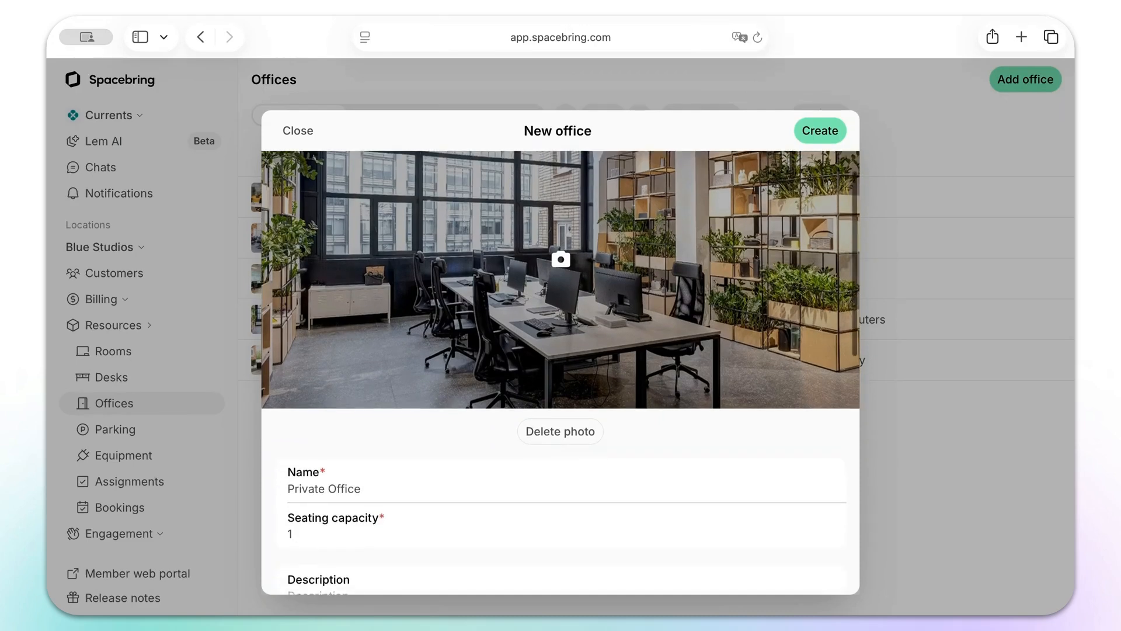
click(306, 476)
key(BackSpace)
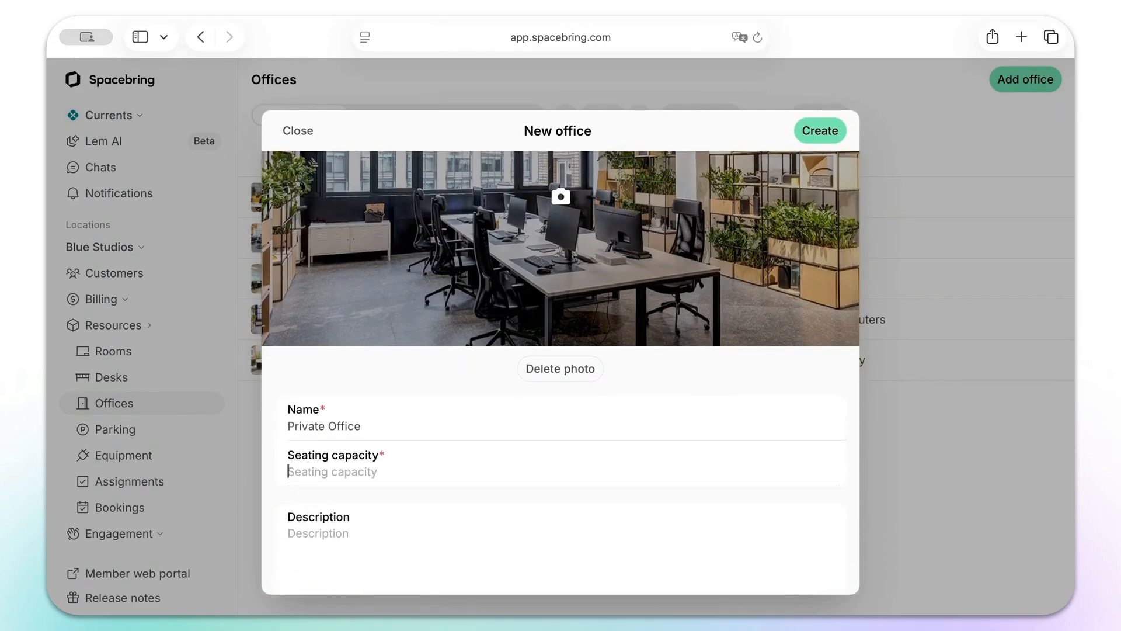
text(6)
- Describe the office as a sunny space for up to 6 people, bright, welcoming, ideal for productivity and including high-speed Wi-Fi
scroll(305, 473, down, 2)
click(304, 458)
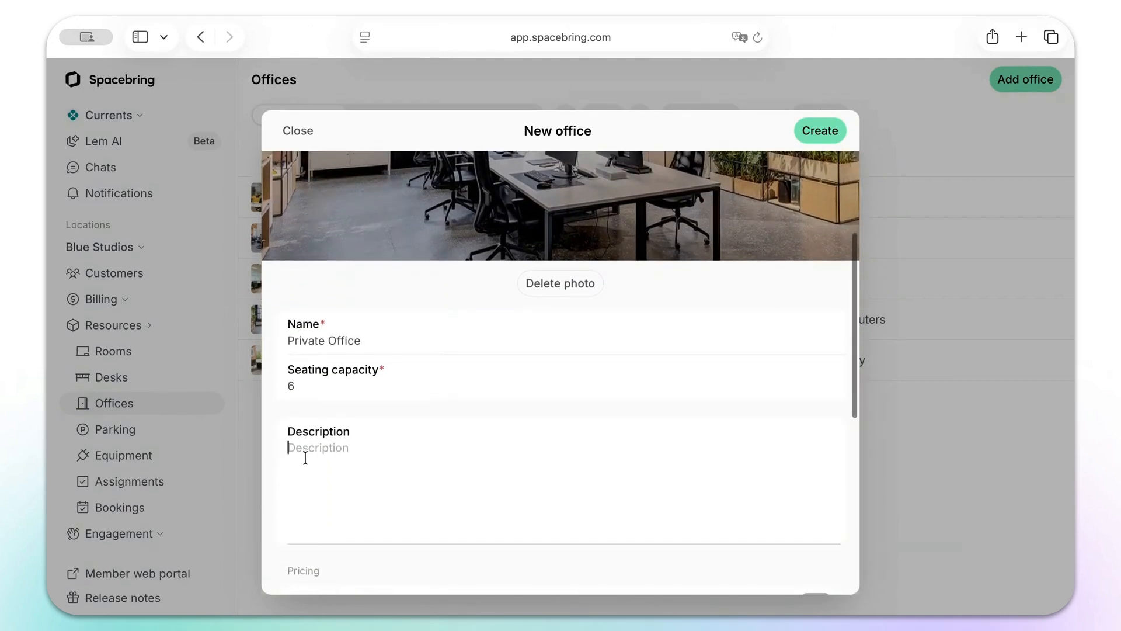
text(This sunny office space accommodates up to 6 people, providing a bright and welcoming atmosphere ideal for productivity. It includes high-speed Wi-Fi to keep you connected.)
click(398, 403)
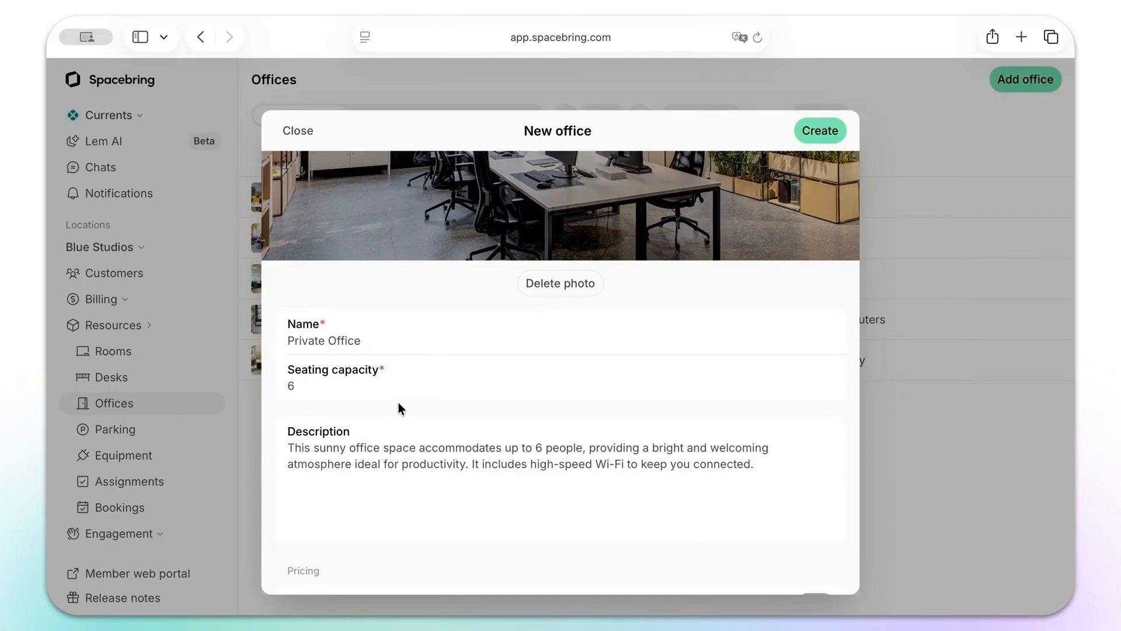
- Enable long-term rental plans for the office and add a tier named "Premium private office membership"
scroll(756, 131, down, 7)
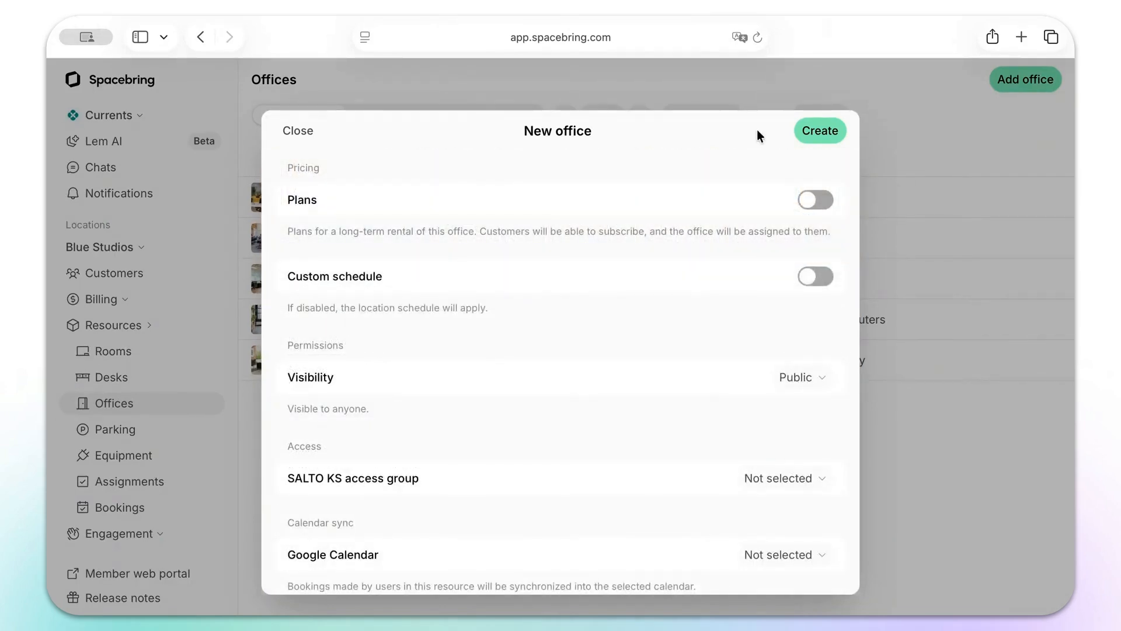
click(810, 199)
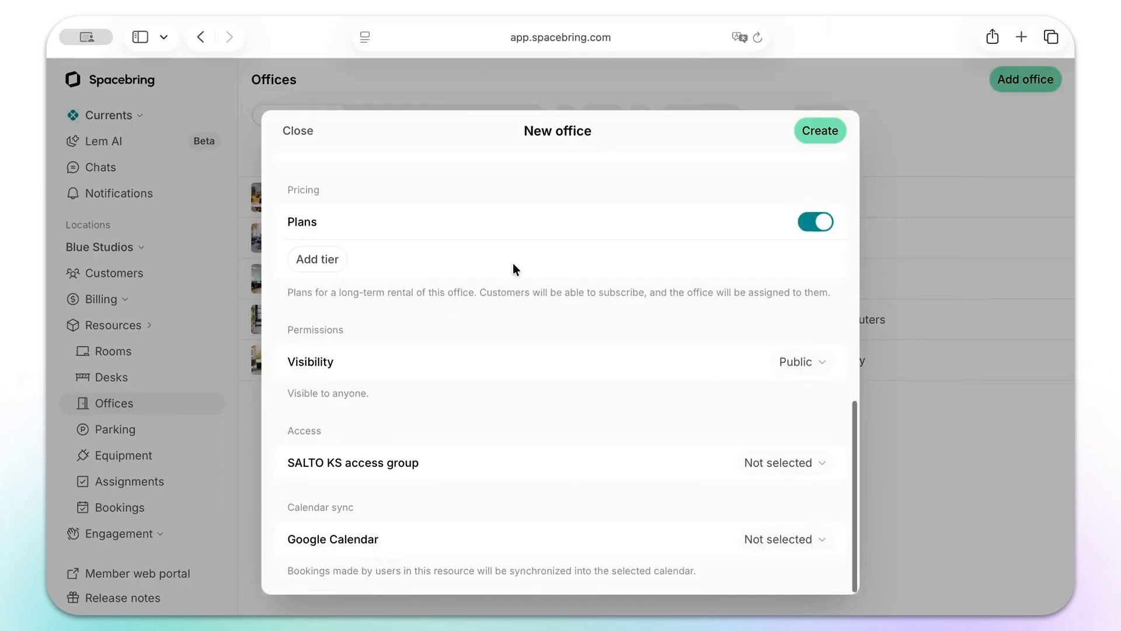
click(331, 263)
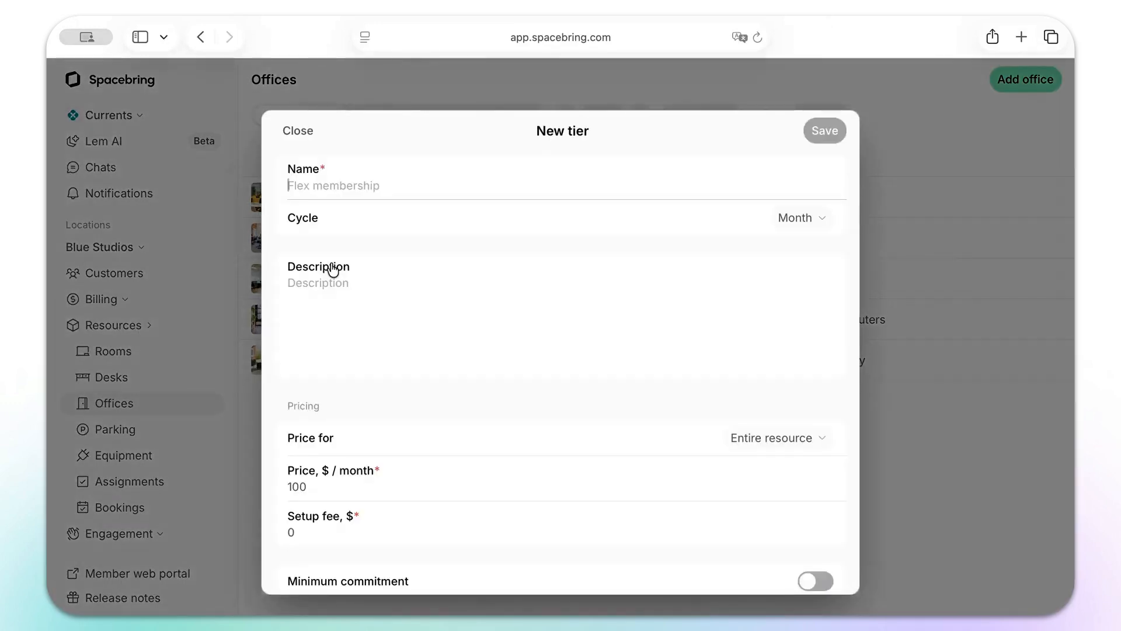
click(358, 186)
text(Premium private office membership)
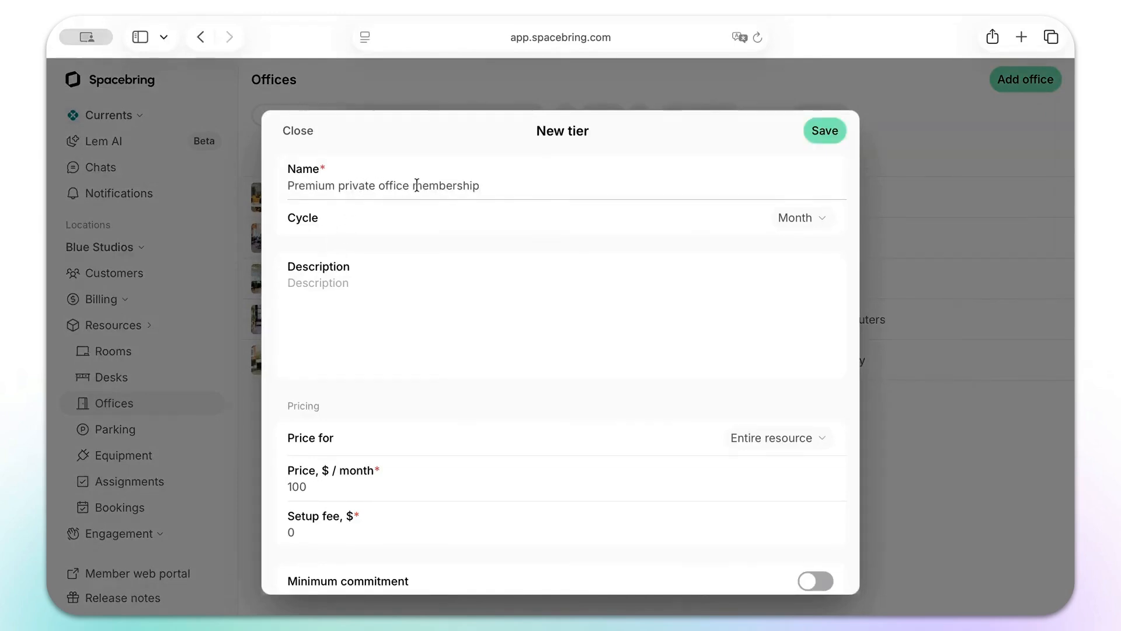
- Set the tier's cycle to 3 months and describe a premium office for up to 6, including meeting credits, phone booths, Wi-Fi, natural light, coffee and printing
click(792, 220)
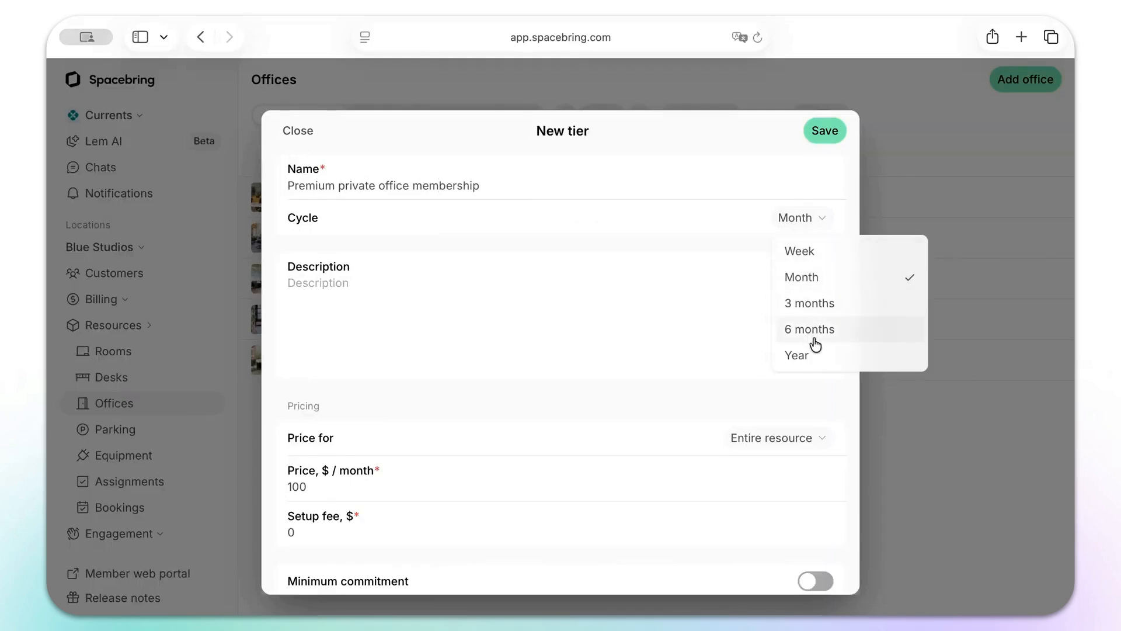
click(827, 309)
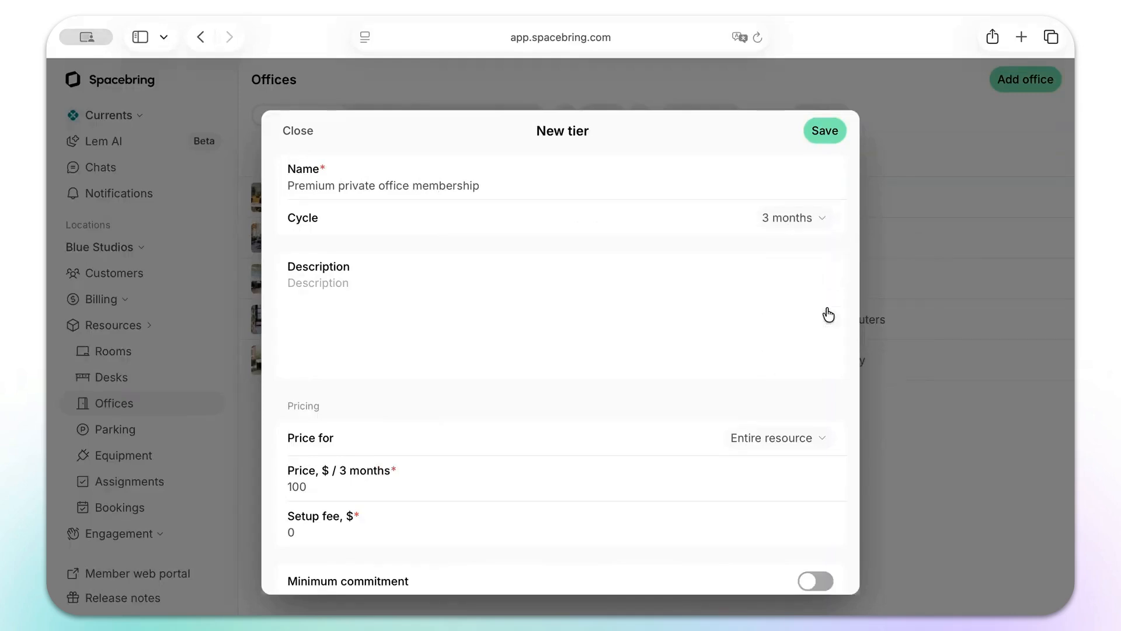
click(292, 289)
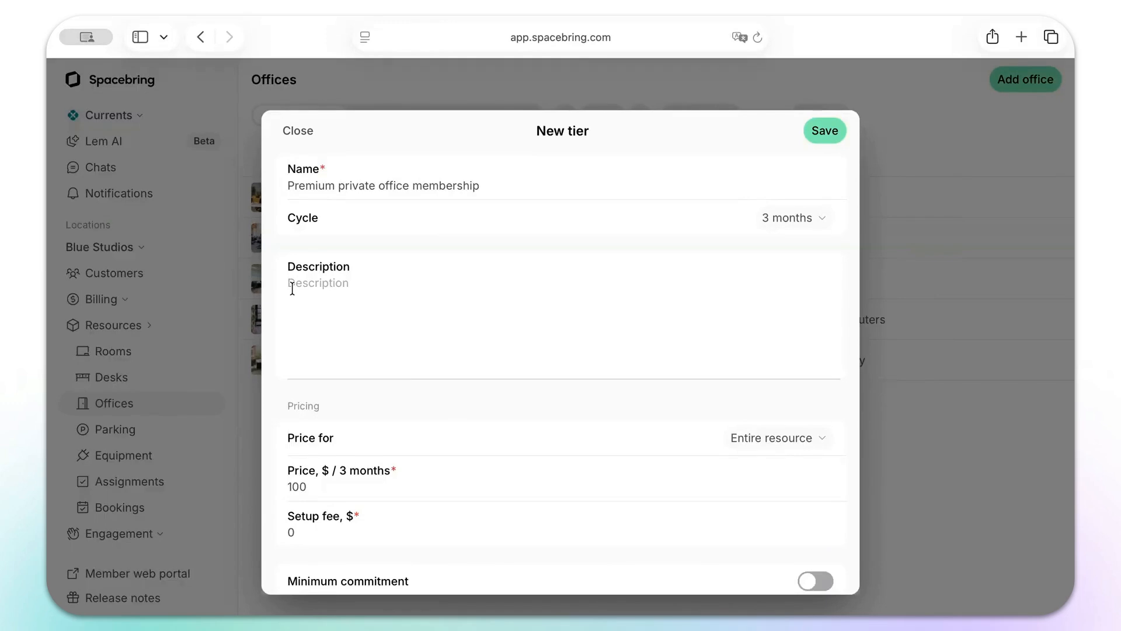
text(Elevate your team's workflow in a premium, sun-drenched private office designed for up to 6. This workspace combines a bright, professional atmosphere with the high-speed connectivity and amenities required for peak performance. Membership Includes: • Meeting credits: 5 hours of complimentary conference room access per month. • Privacy on demand: Unlimited use of sound-proof Skype/Phone booths for private calls. • Speed: Dedicated high-speed Wi-Fi and secure ethernet options. • Atmosphere: Large windows with natural light to boost team morale. • Essentials: Unlimited coffee, tea, and printing services.)
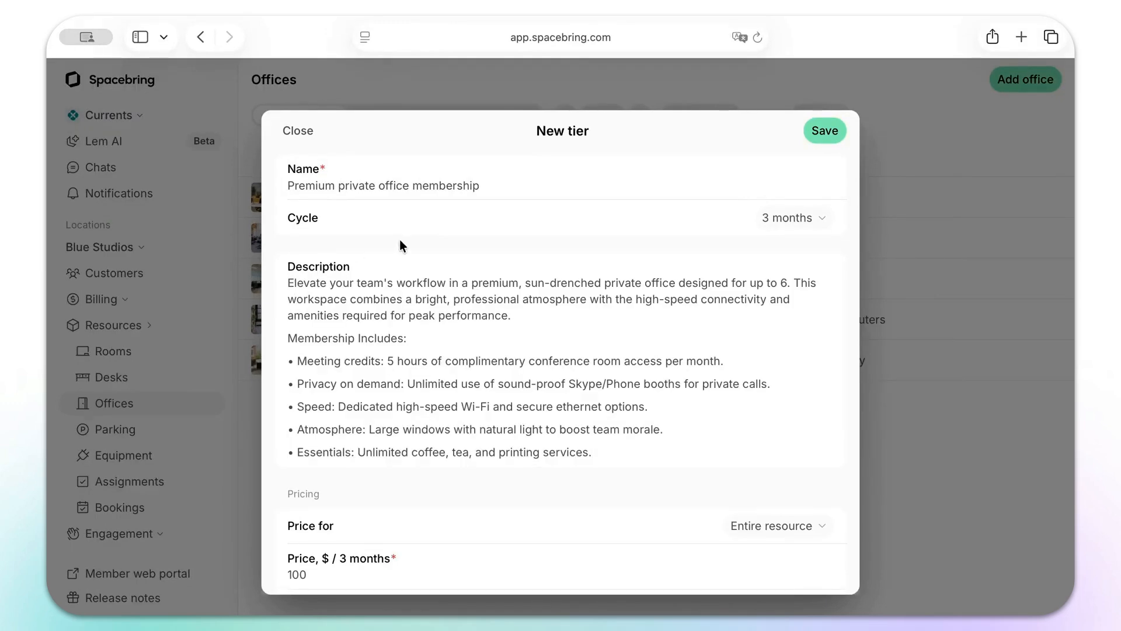
- Set the tier's price to $5000 per 3 months, charged for the entire resource
scroll(400, 245, down, 5)
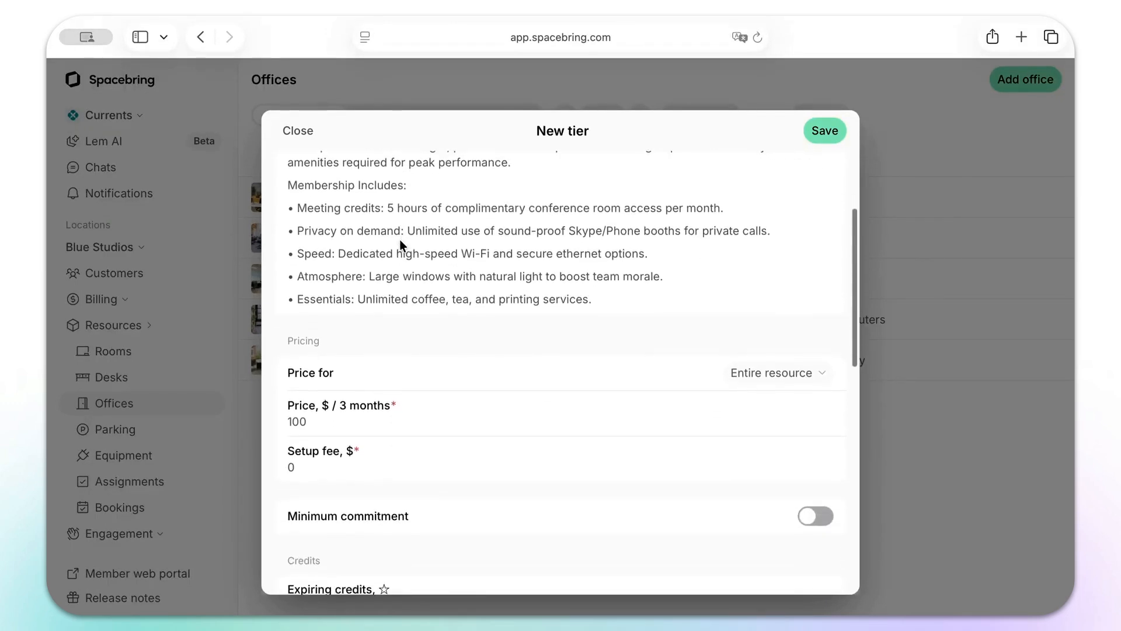
click(322, 421)
key(BackSpace)
key(BackSpace)
key(BackSpace)
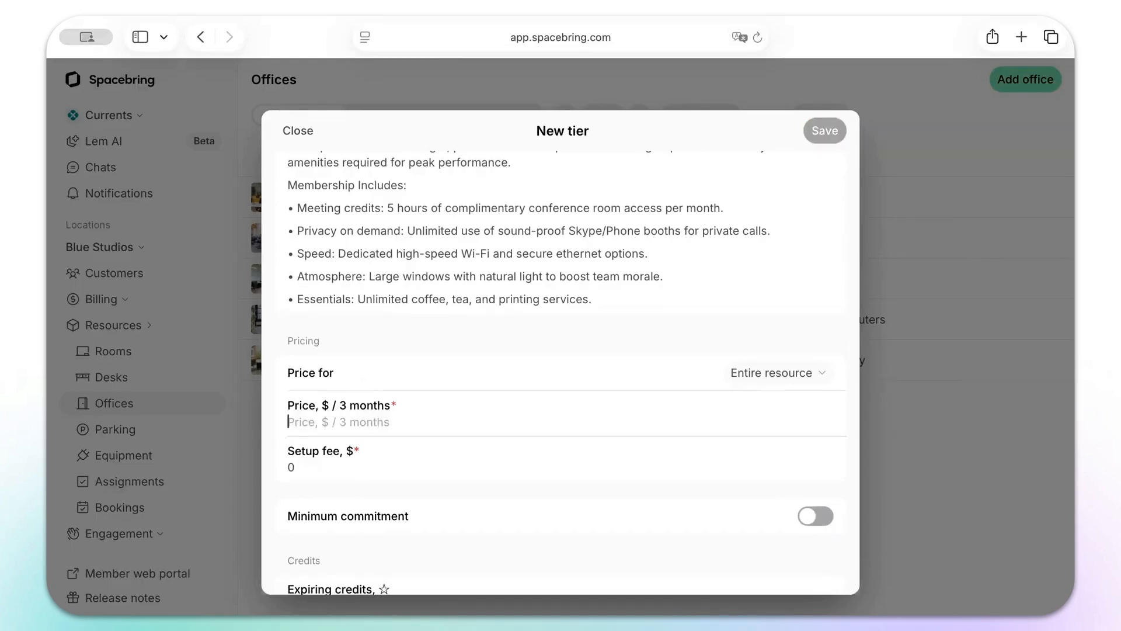
text(5000)
click(824, 379)
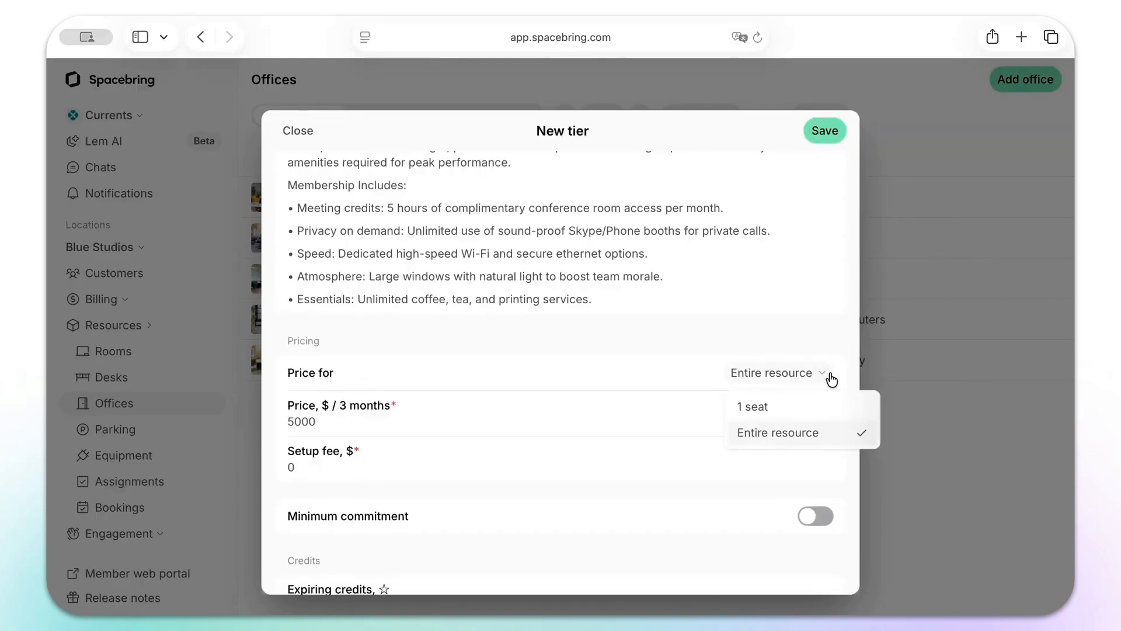
click(802, 437)
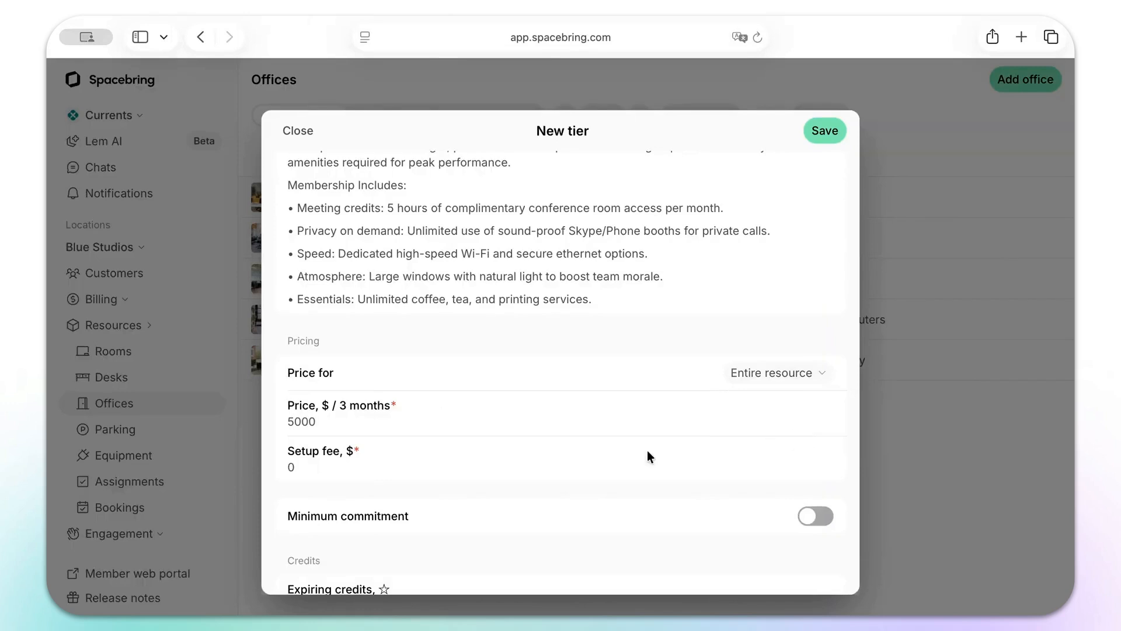
- Set the tier's setup fee to $500
click(330, 475)
key(BackSpace)
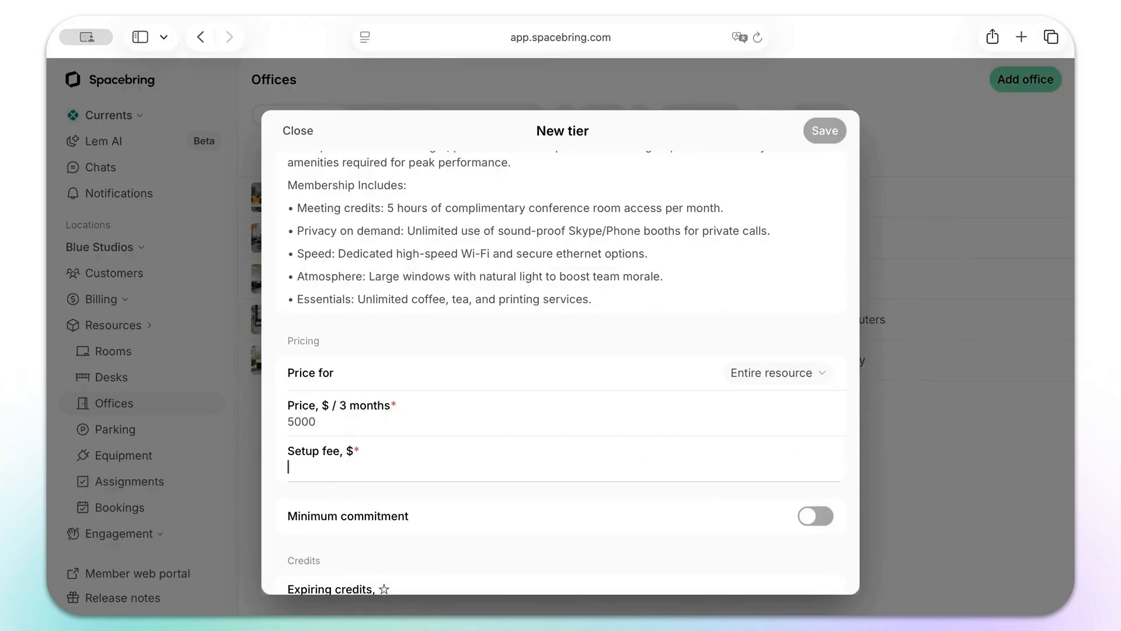
text(500)
click(404, 492)
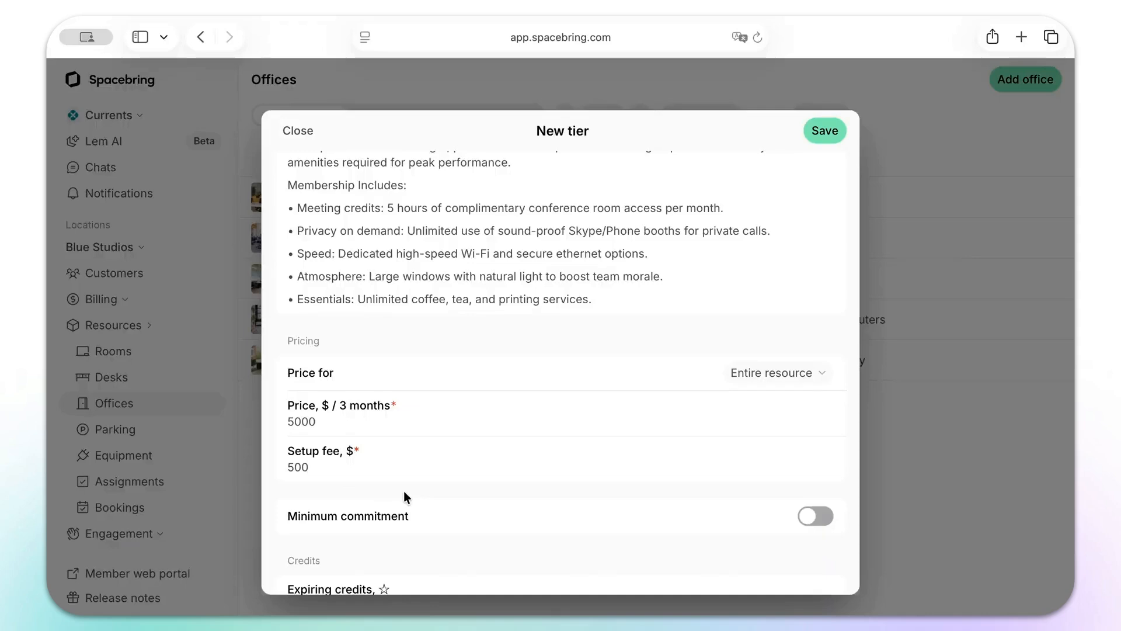
- Enable a minimum commitment of 3 cycles for the tier
scroll(404, 496, down, 5)
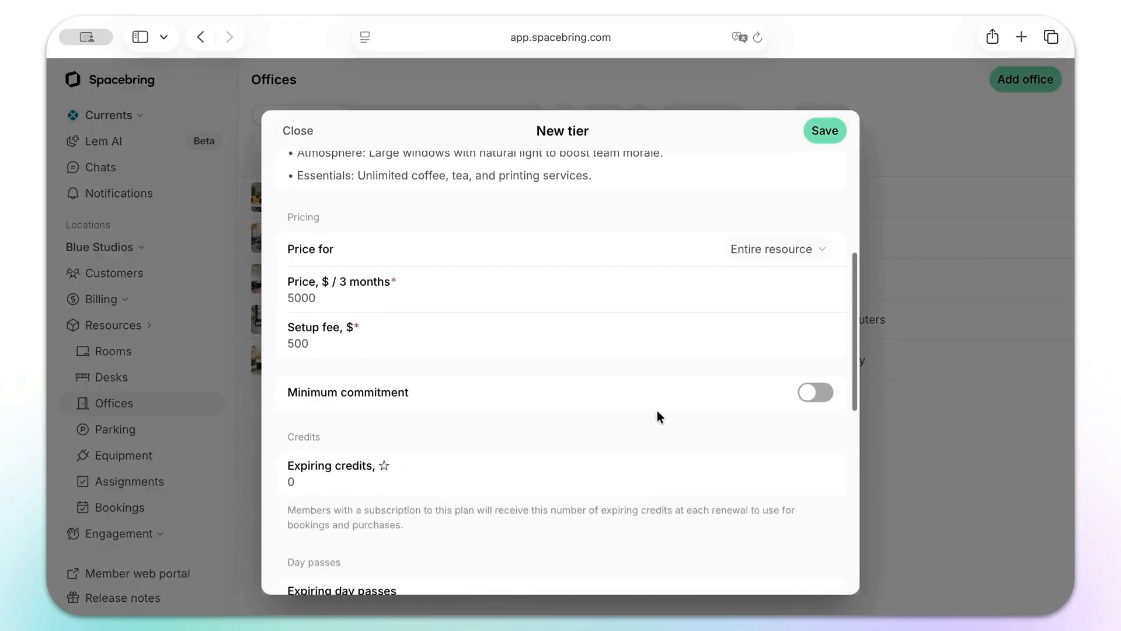
click(815, 397)
click(308, 441)
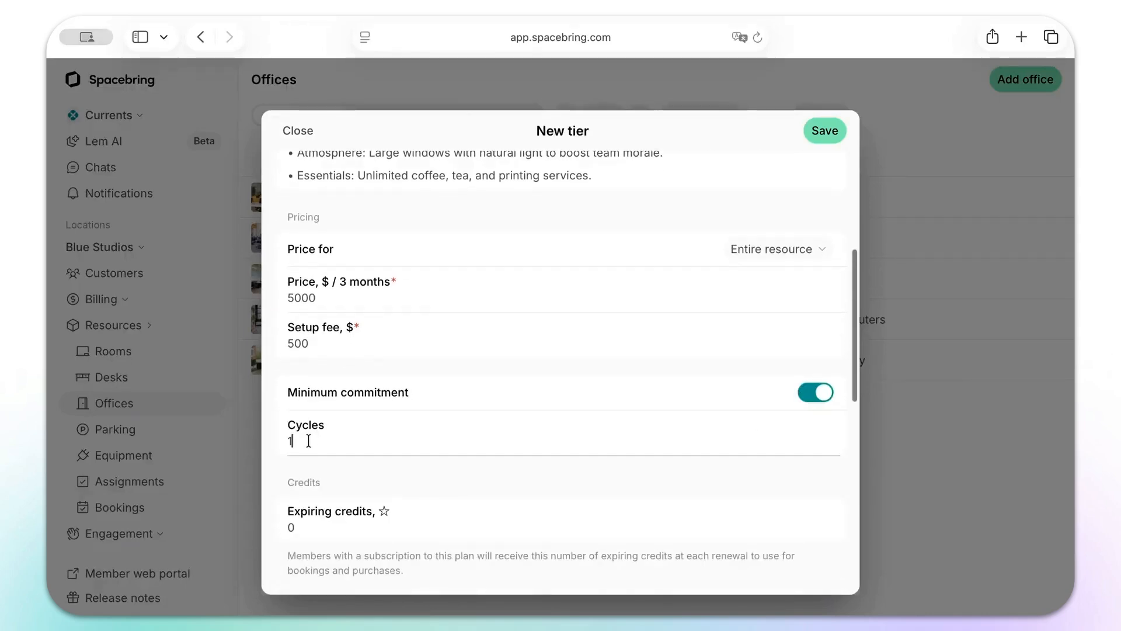
key(BackSpace)
text(3)
click(363, 478)
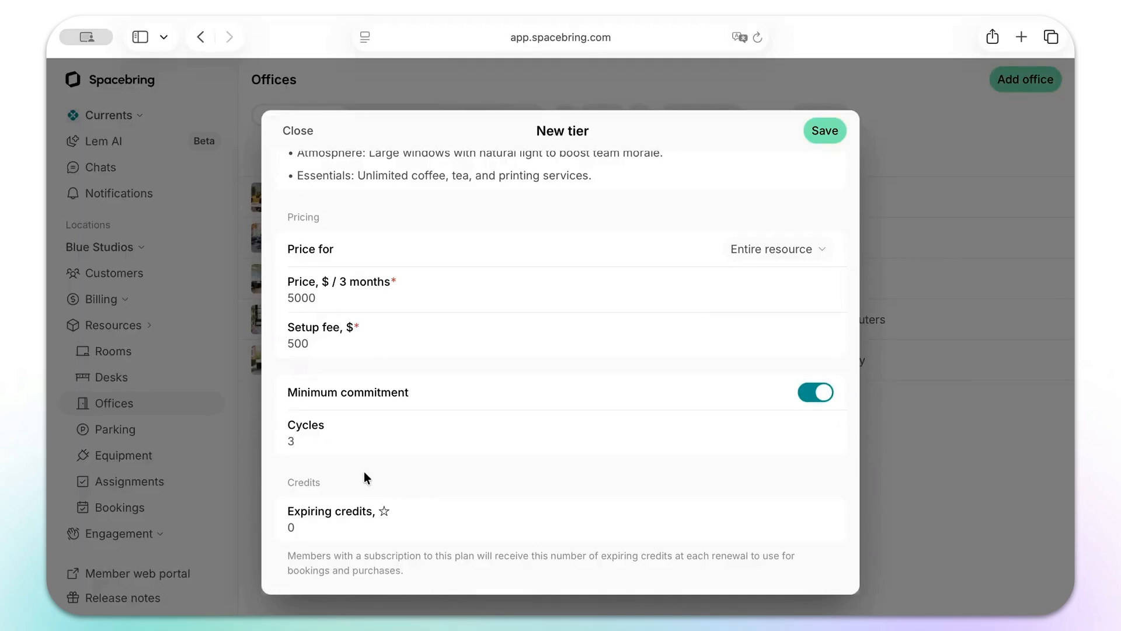
- Give the tier's subscribers 5 expiring credits at each renewal
scroll(363, 477, down, 5)
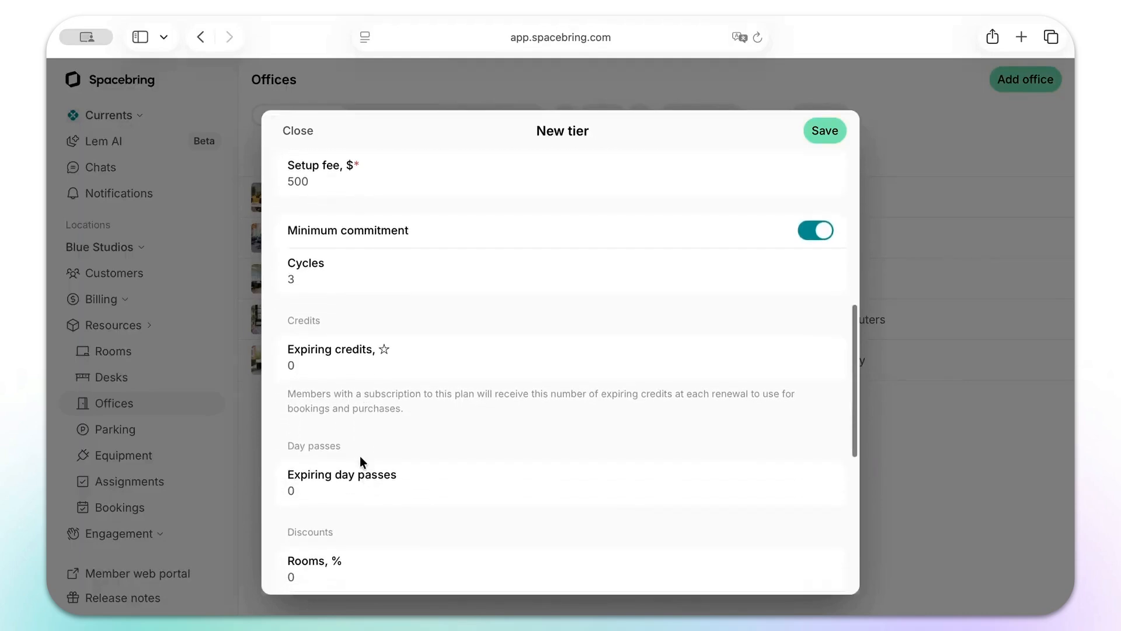
click(346, 382)
key(BackSpace)
text(5)
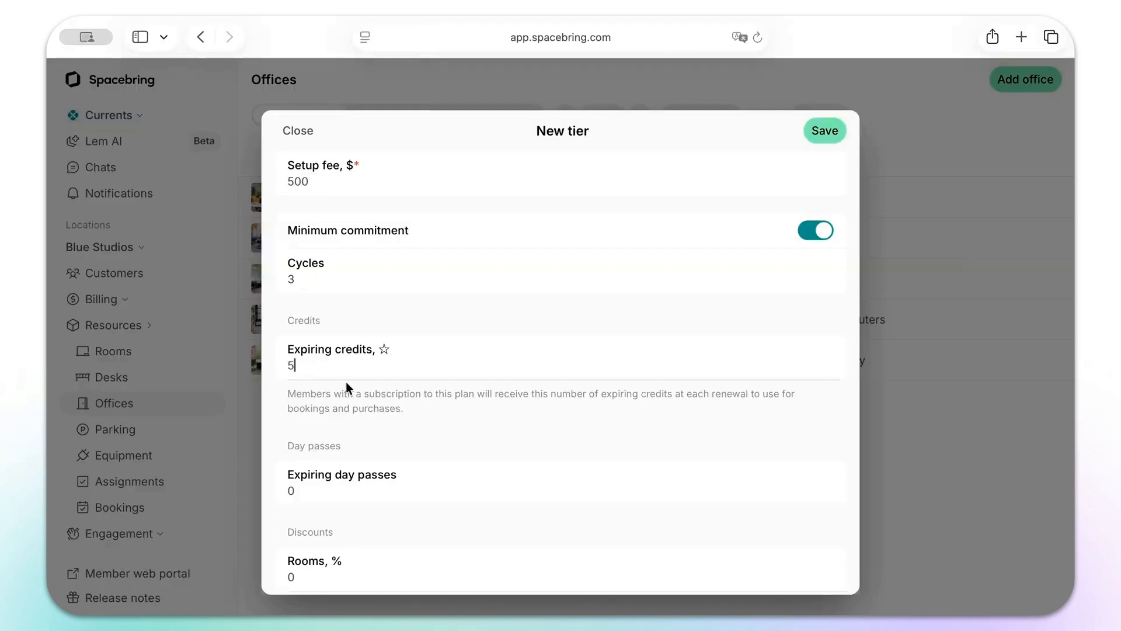
click(421, 431)
- Choose Immediate as the tier's sign-up type and save the tier
scroll(420, 432, down, 5)
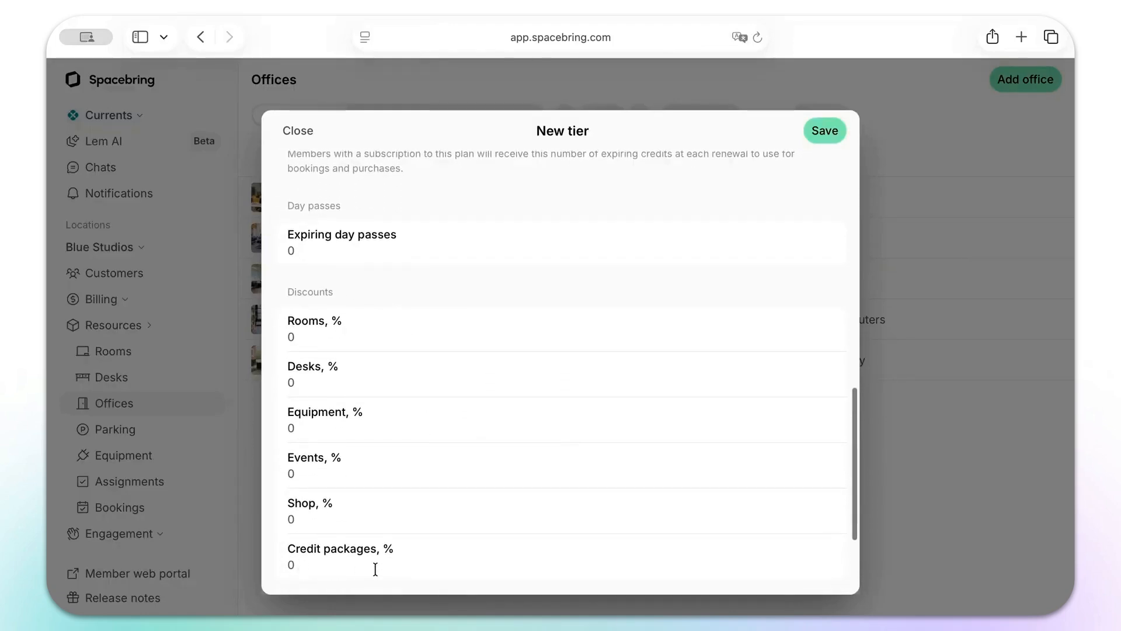
scroll(395, 555, down, 3)
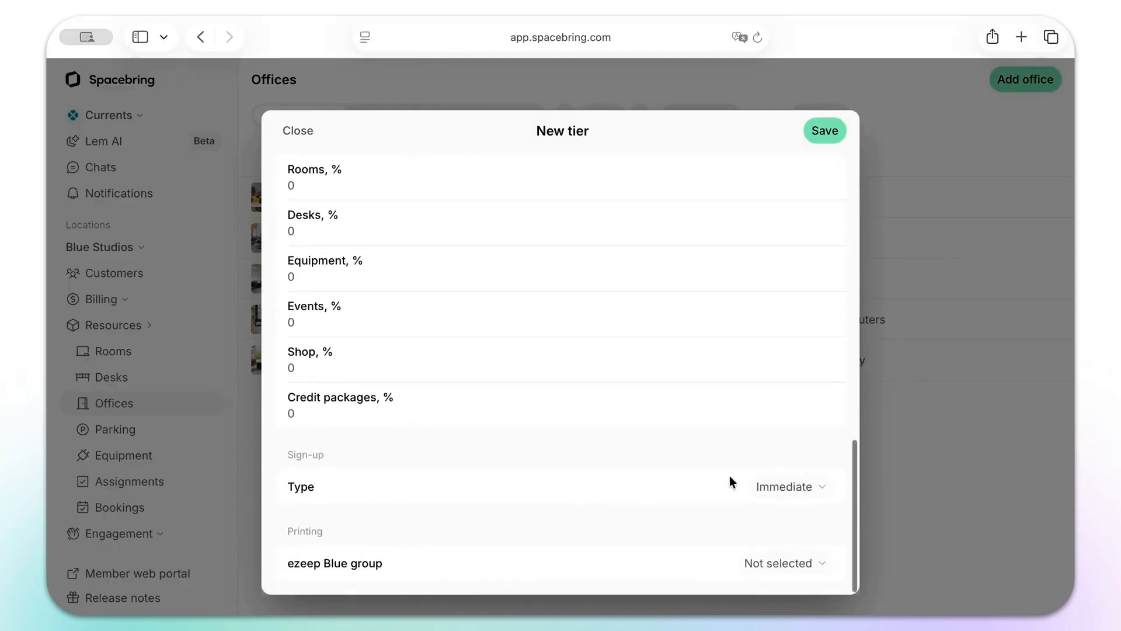
click(777, 488)
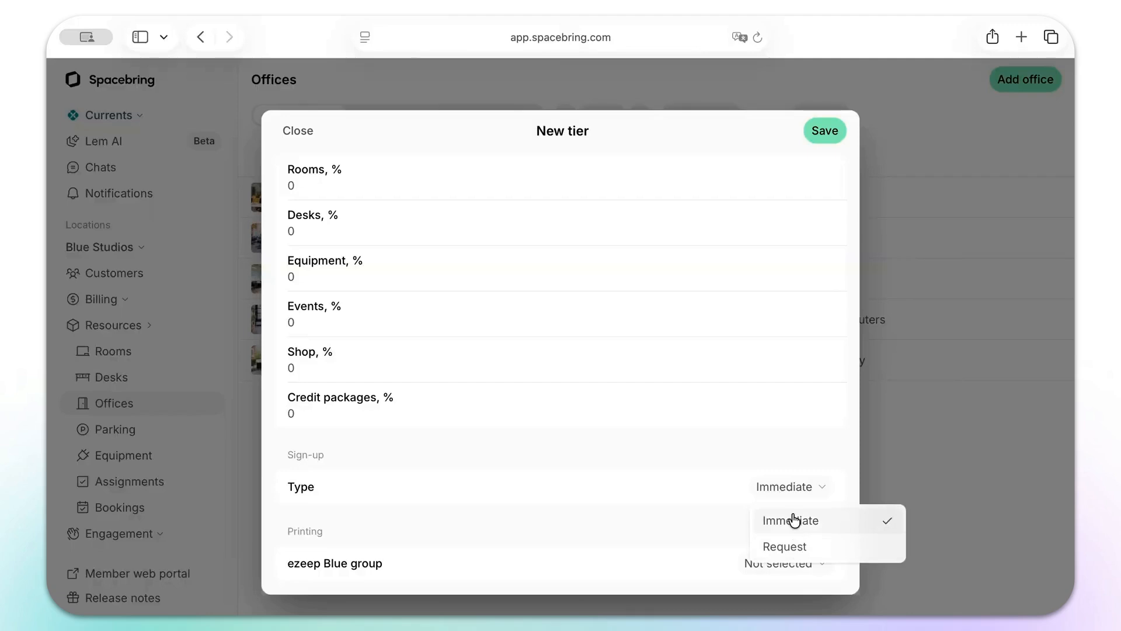
click(794, 520)
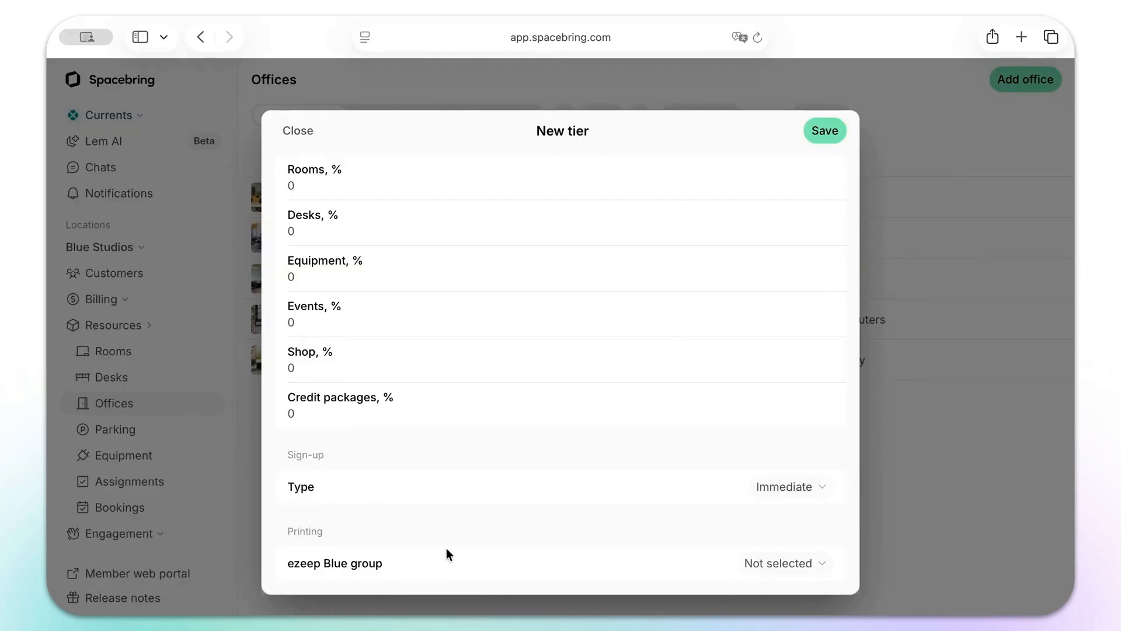
click(819, 130)
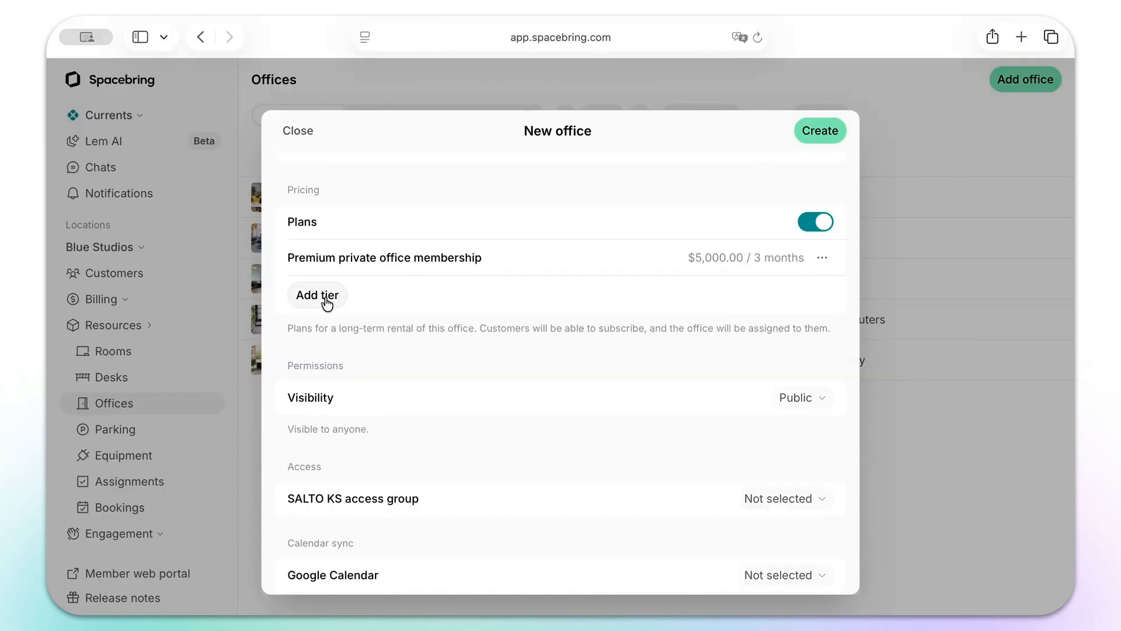
- Disable the office's long-term rental plans and enable a custom schedule instead
click(814, 225)
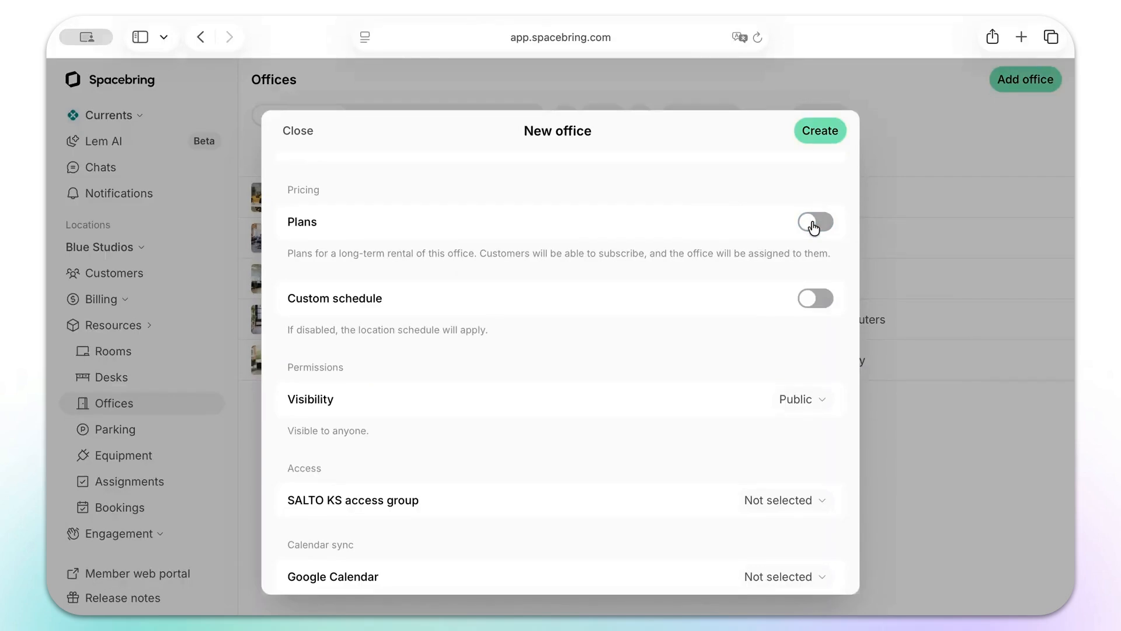
scroll(738, 140, down, 1)
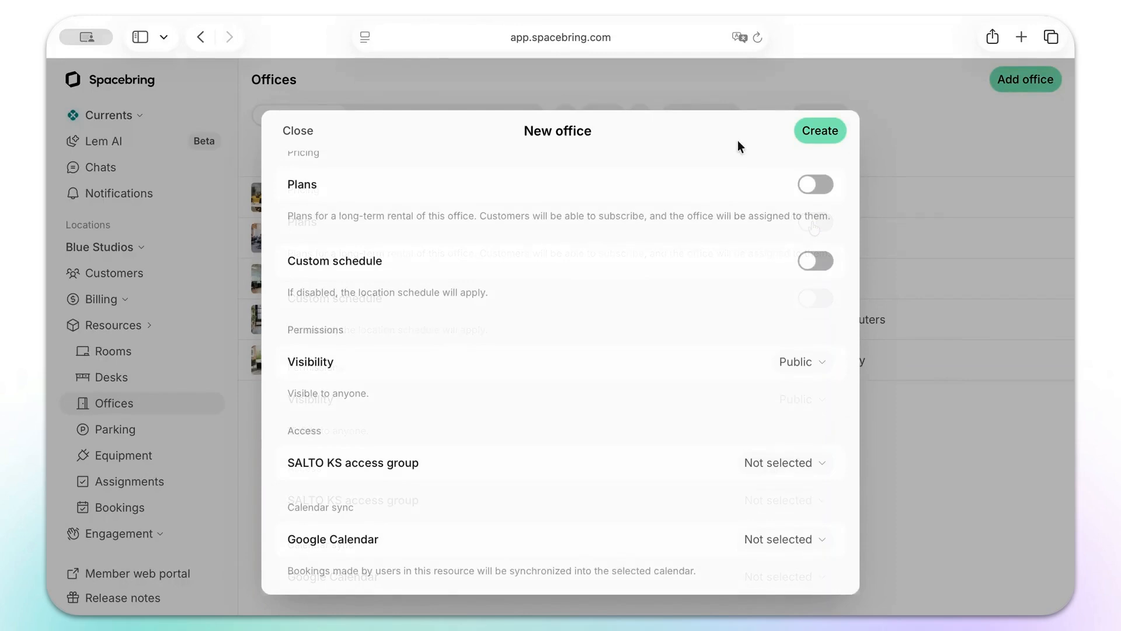
click(813, 260)
- Set the closing hour of the office's default schedule to 6:00 PM and save the schedule
click(652, 331)
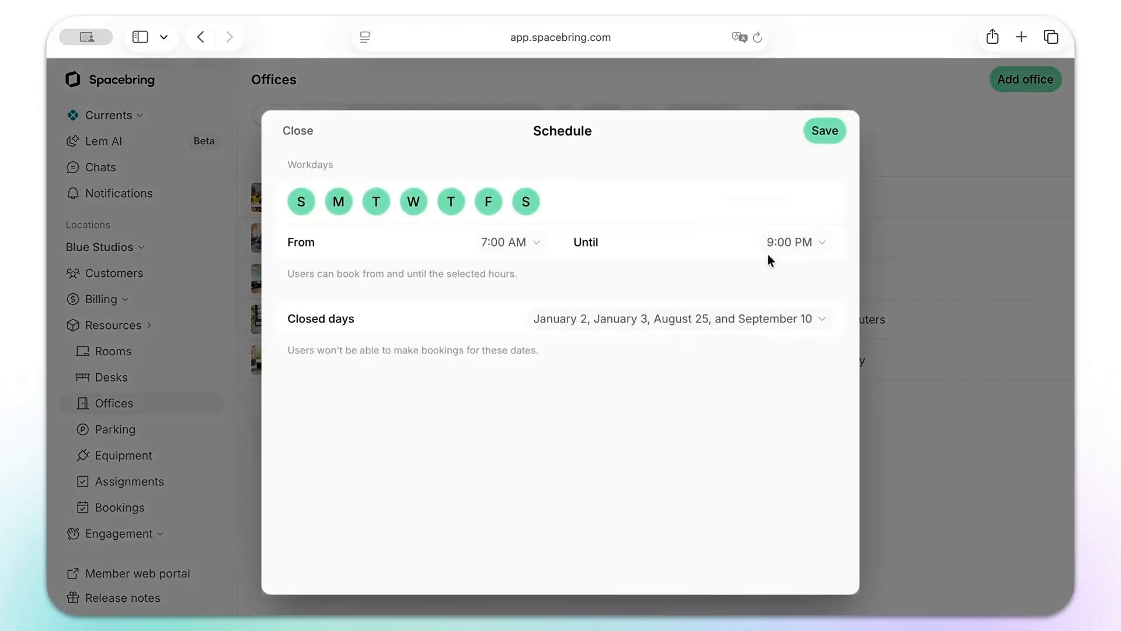
click(791, 248)
click(809, 369)
click(825, 129)
- Choose Public as the office's visibility in its permissions
scroll(784, 370, down, 2)
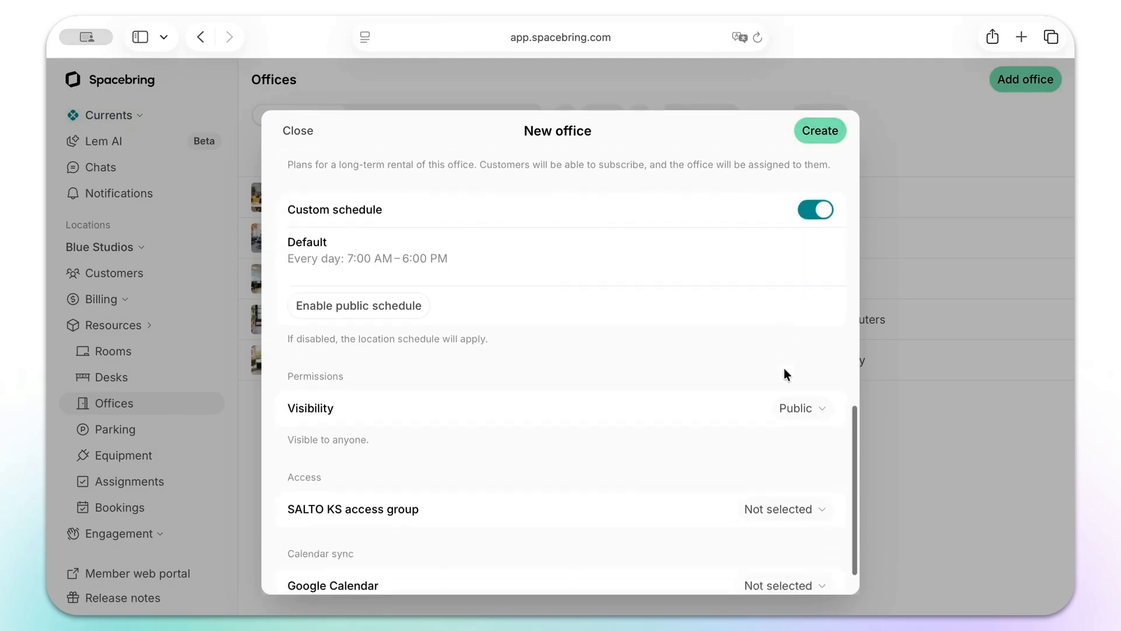
click(823, 380)
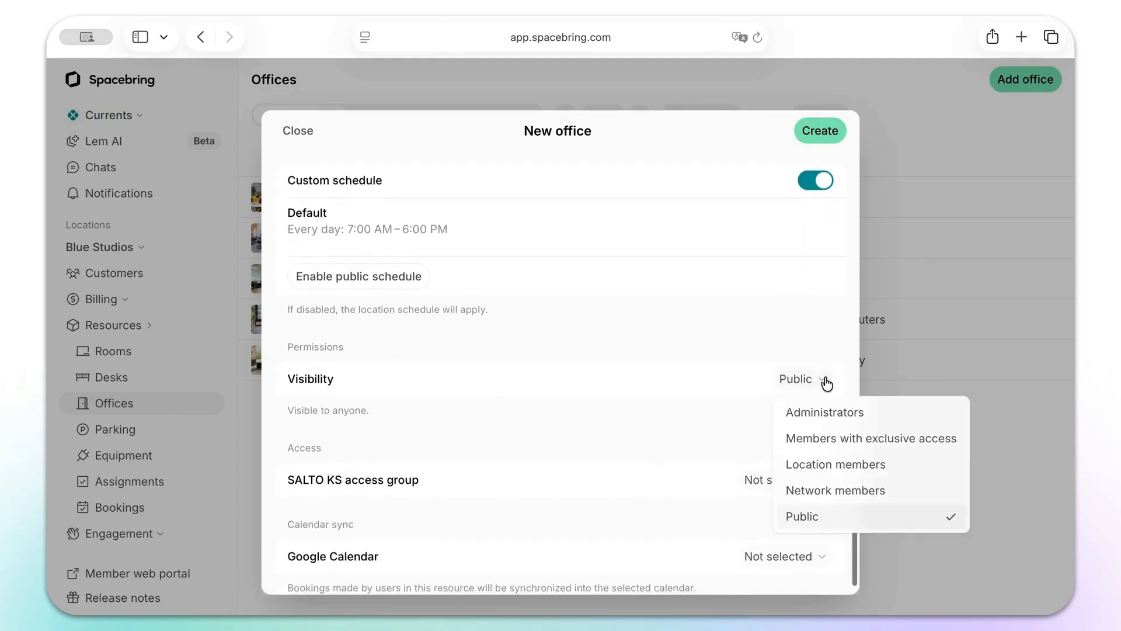
click(830, 519)
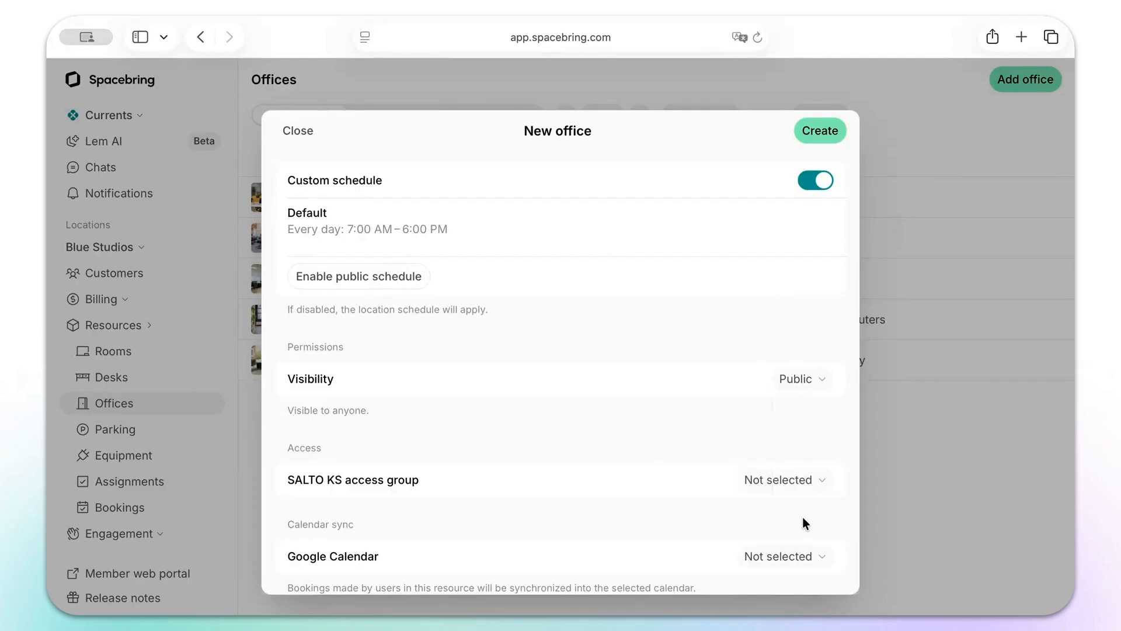
scroll(803, 518, down, 1)
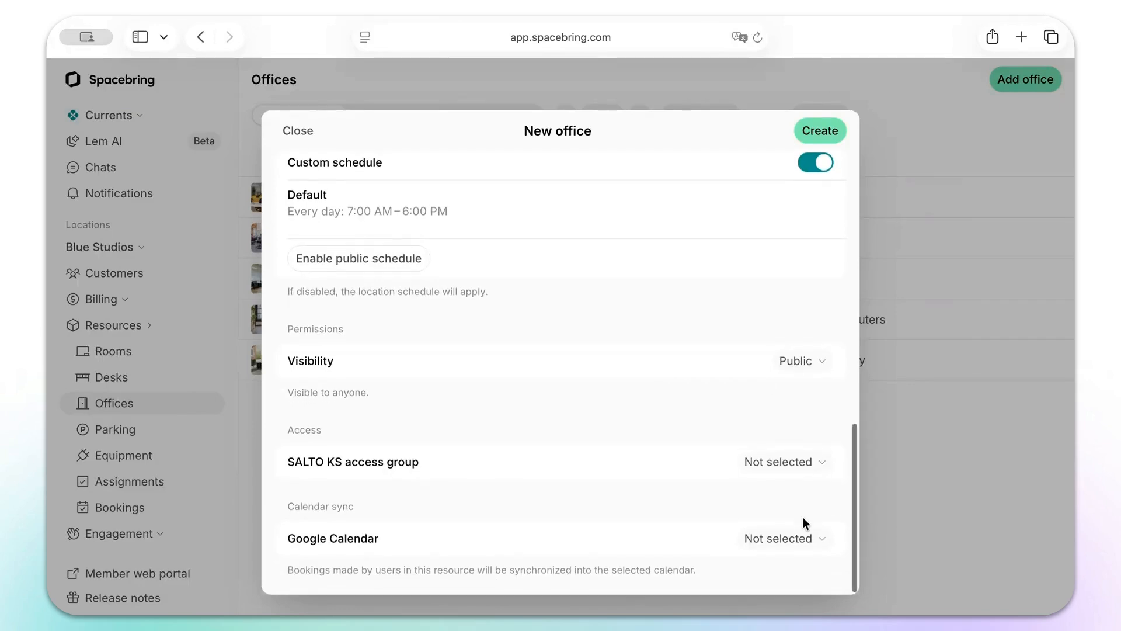
- Create the office with the Front Door & Private Office SALTO KS access group and the Private Office Google Calendar
click(806, 469)
click(816, 547)
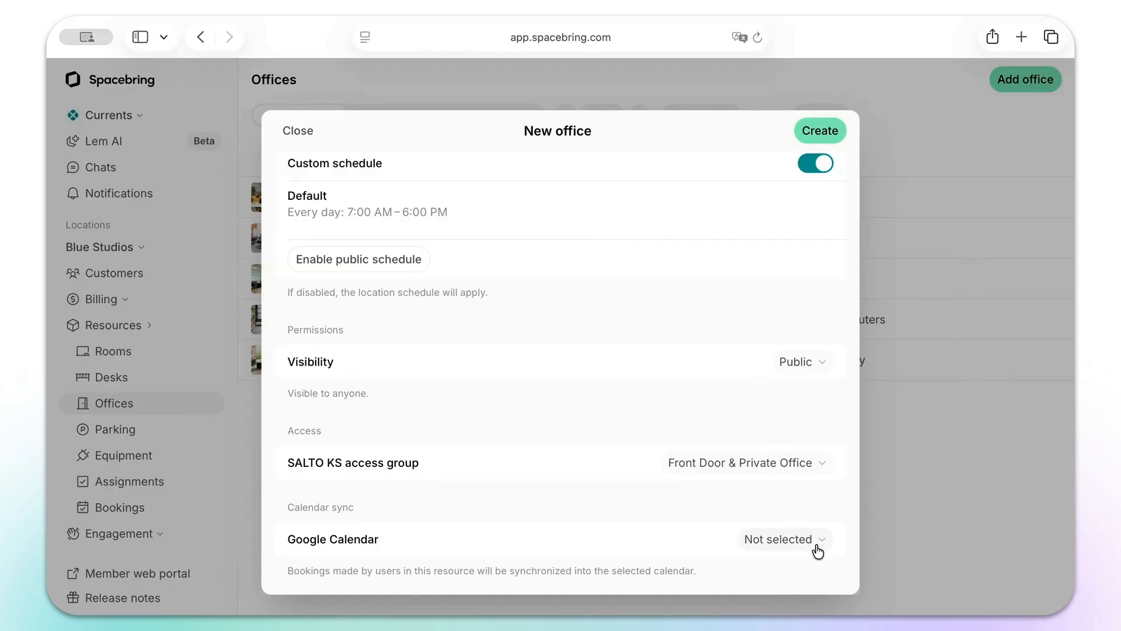
click(817, 549)
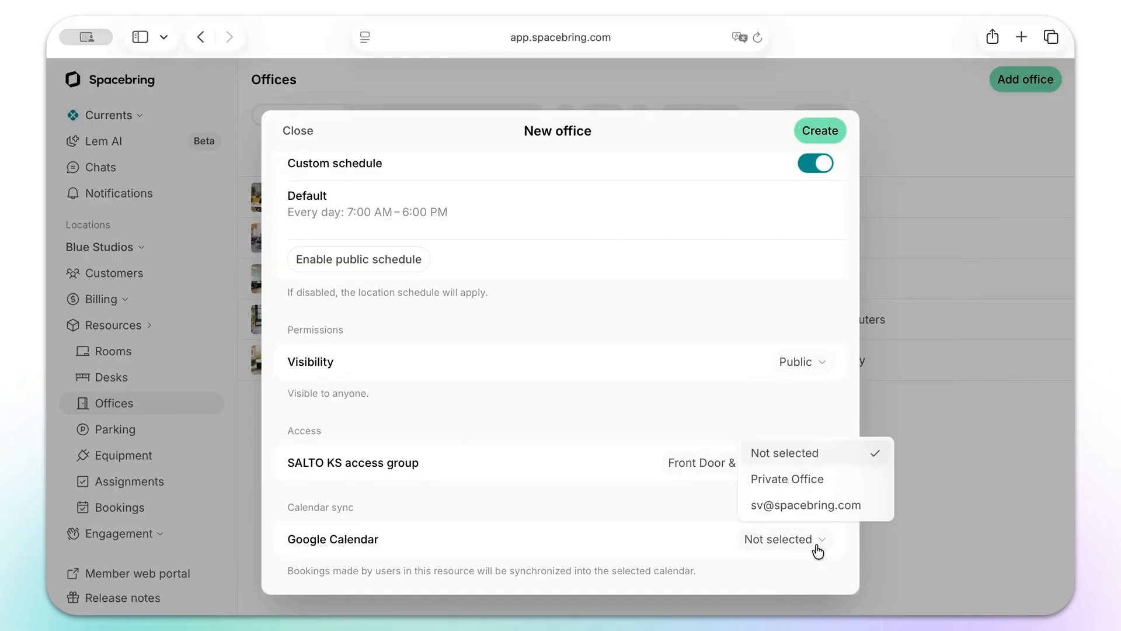
click(802, 488)
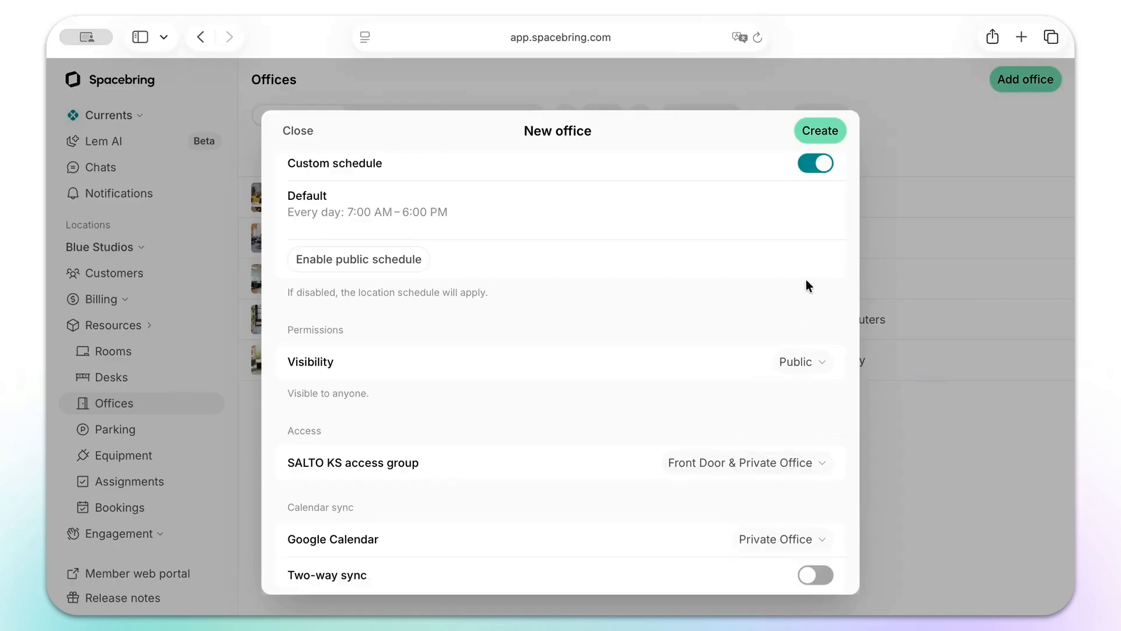
click(820, 132)
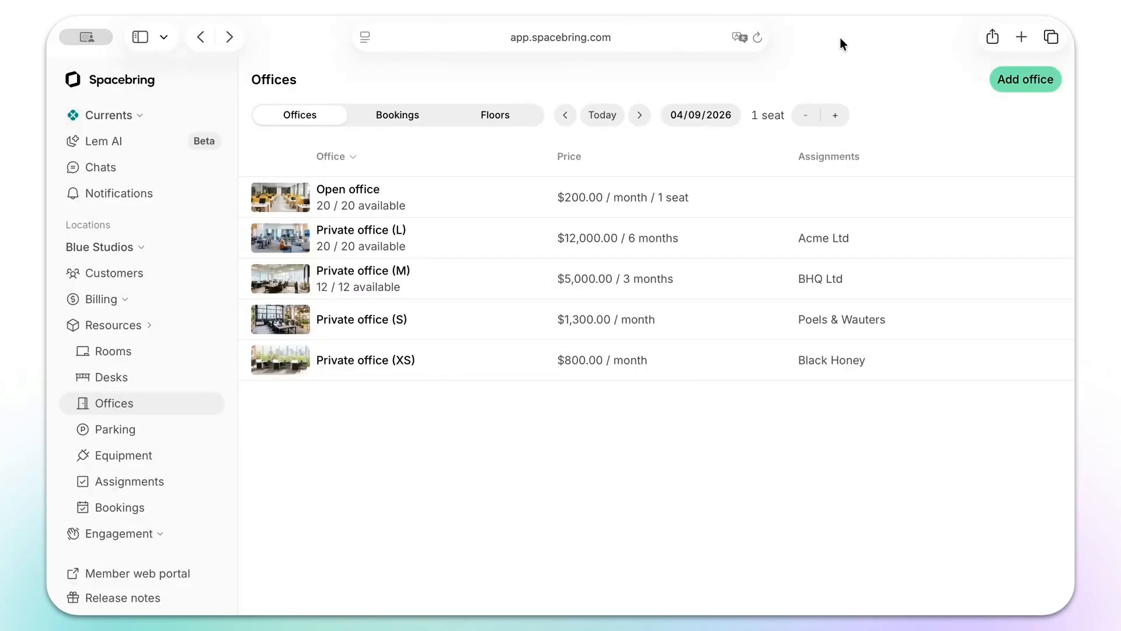
- Change the visibility of Private office (M) to Location members and save the office
click(1045, 281)
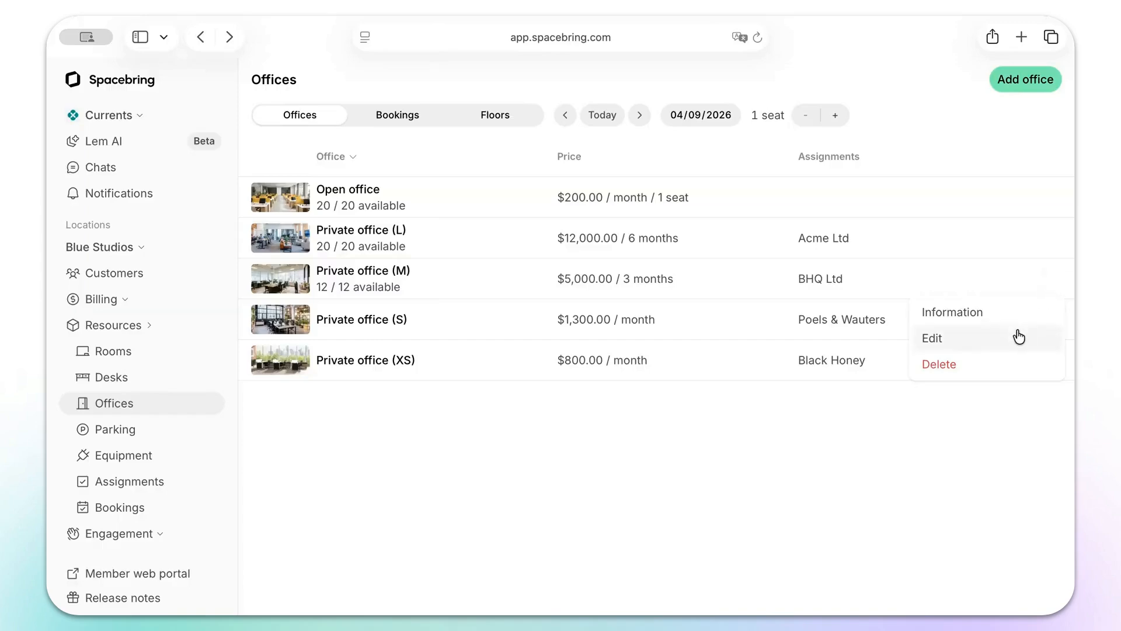
click(1019, 337)
scroll(694, 402, down, 10)
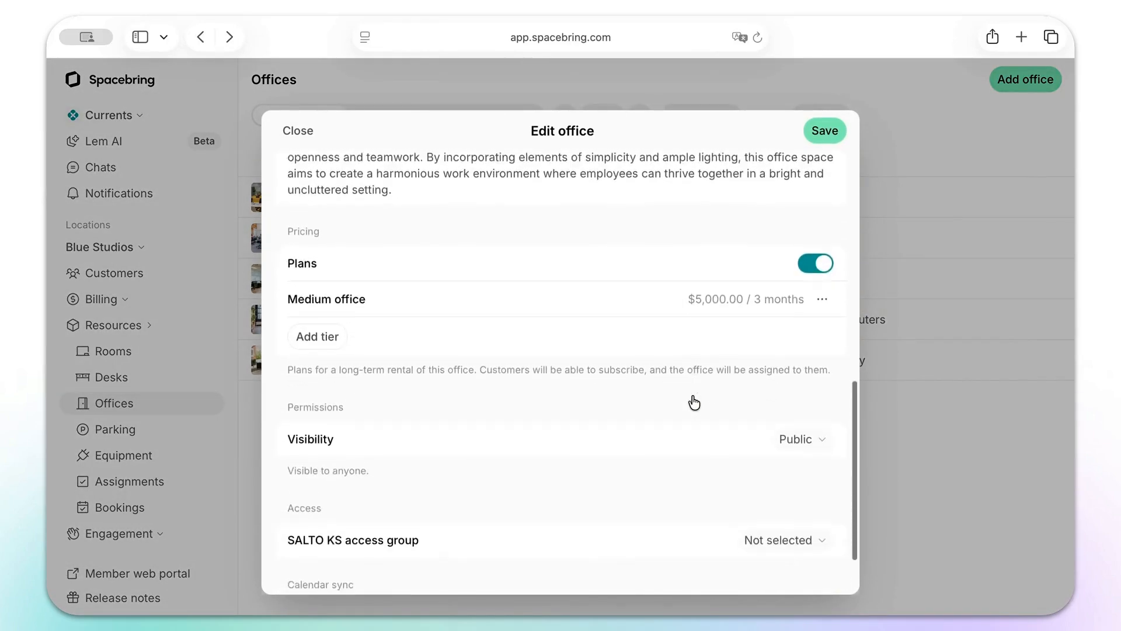
scroll(694, 402, down, 3)
click(814, 362)
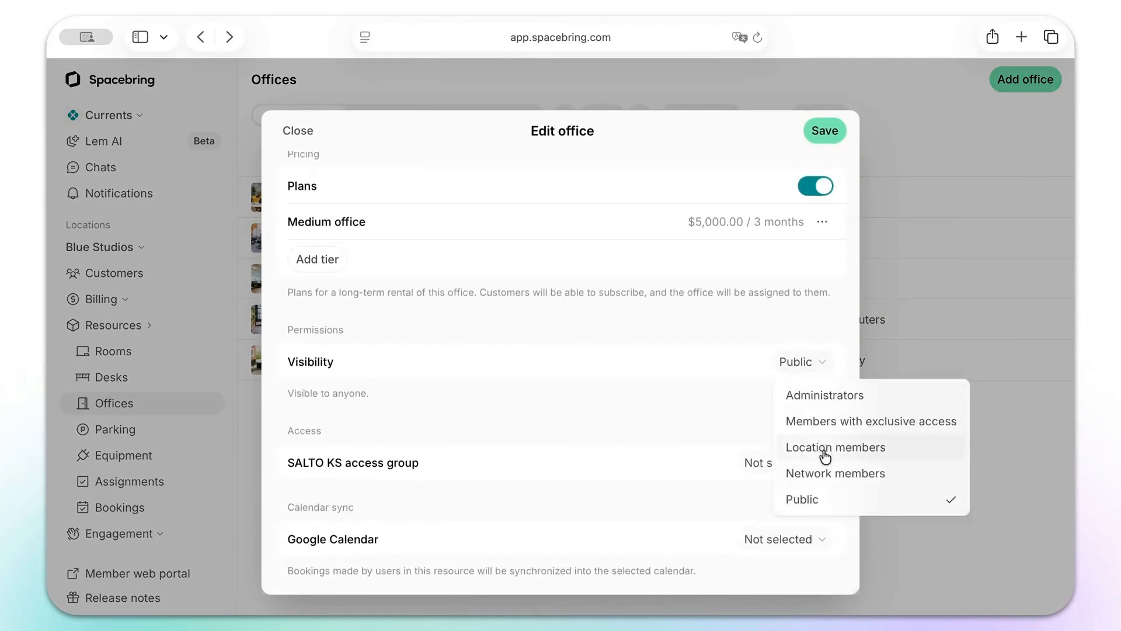
click(825, 448)
click(822, 127)
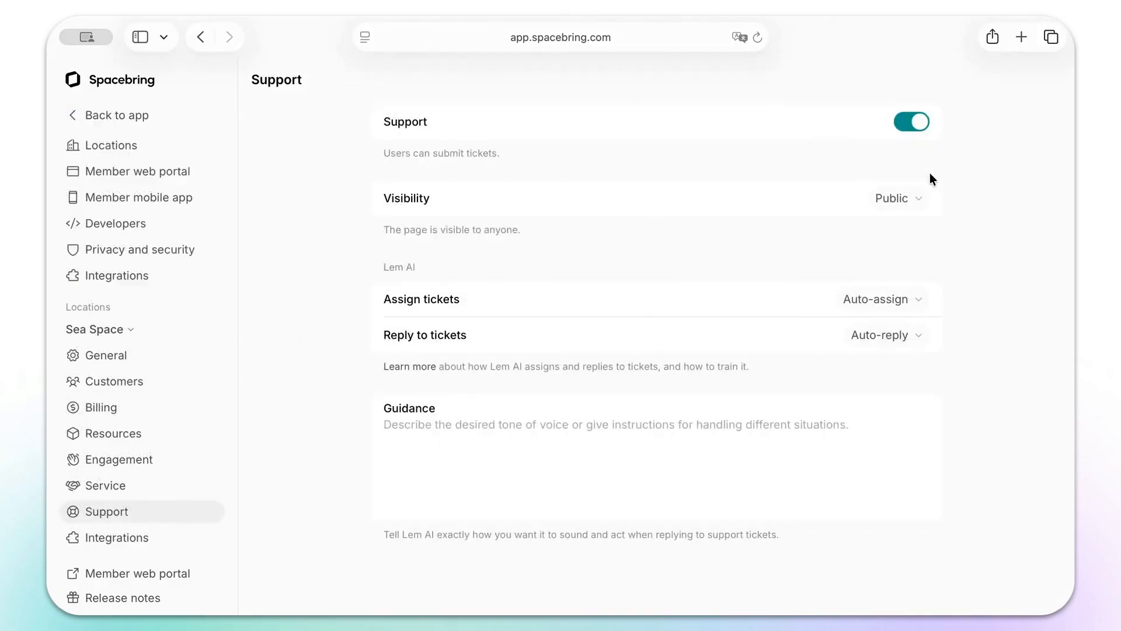
- Set the visibility of the Sea Space Support page to Public
click(918, 201)
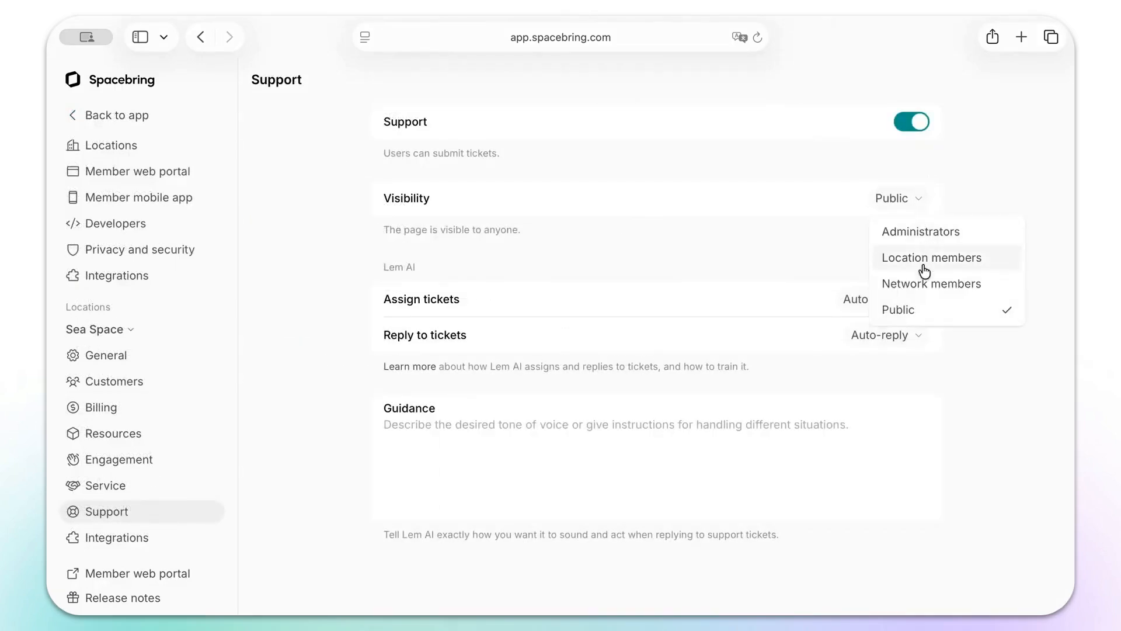
click(928, 313)
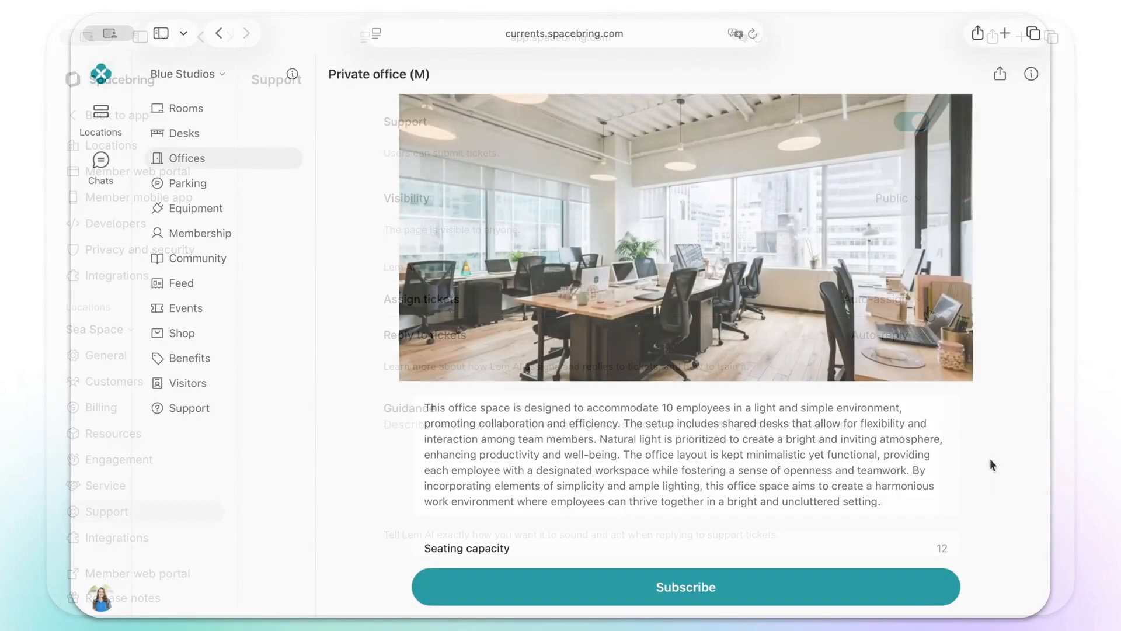
- Switch to the member web portal and request a subscription to Private office (M) on the Medium office plan
click(853, 593)
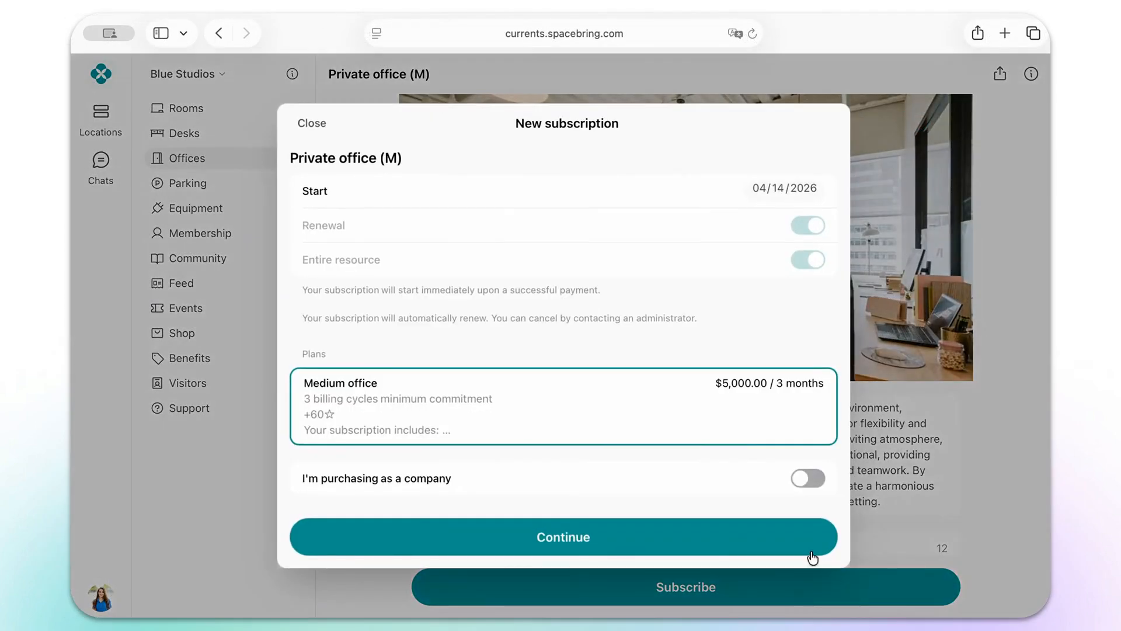
click(763, 534)
click(724, 487)
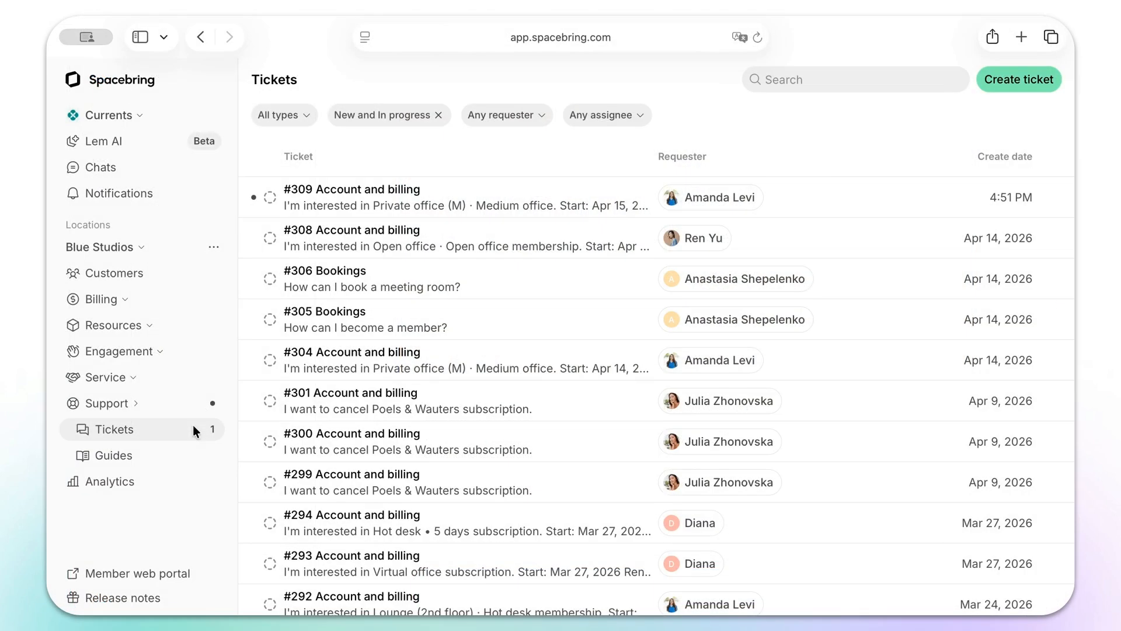
- Reply to the newest Private office (M) ticket, asking for a clear photo of a government-issued ID, and open the requester's profile
click(462, 197)
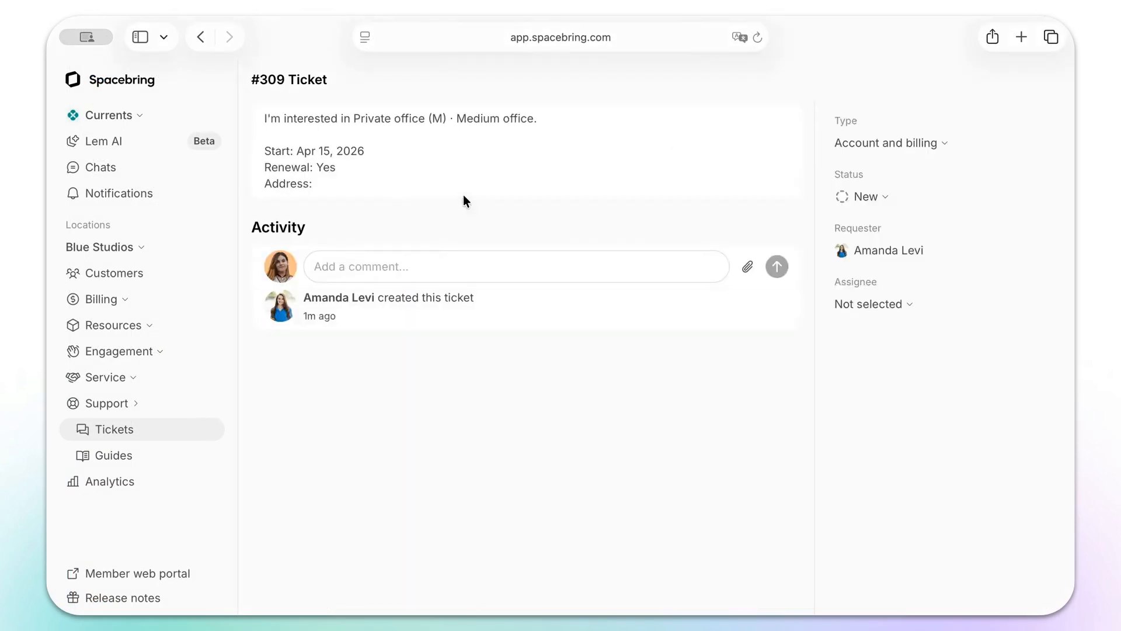
click(445, 265)
text(Hi Amanda! Thank you for applying for a Medium office.  To activate your account and business address, please reply to this message with a clear photo of your government-issued ID (Driver’s License or Passport). yesterday)
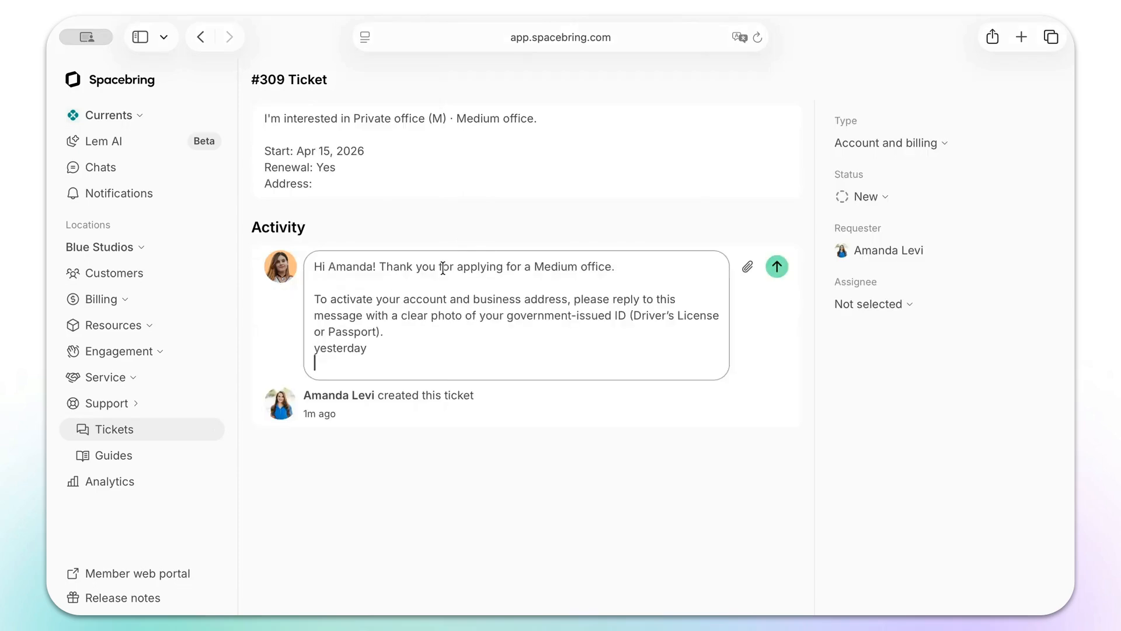
click(776, 270)
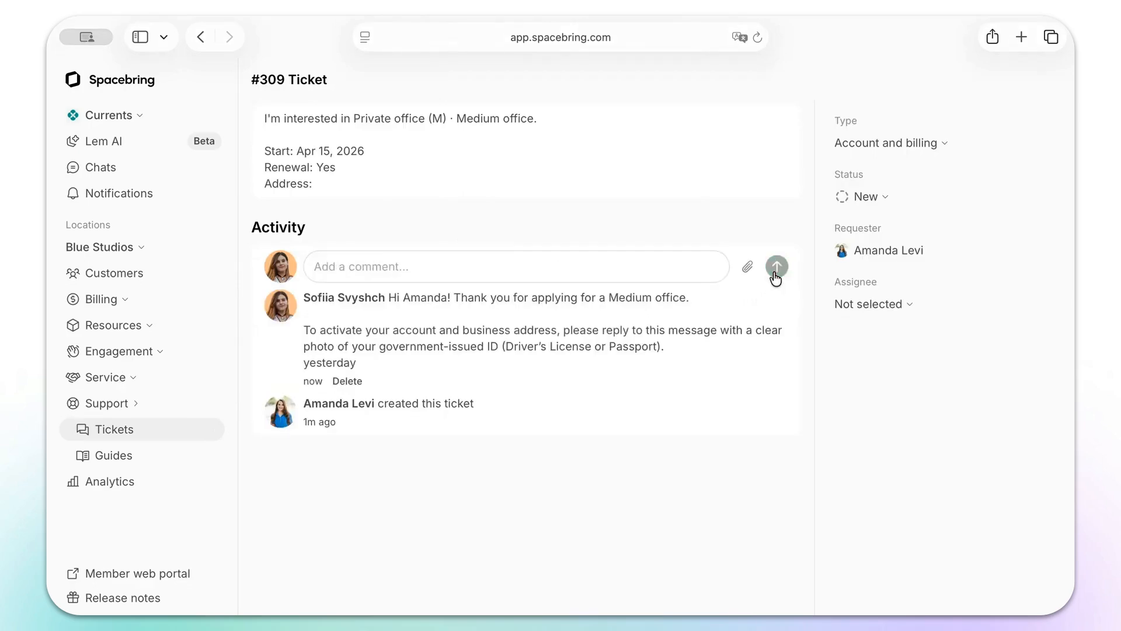
click(876, 249)
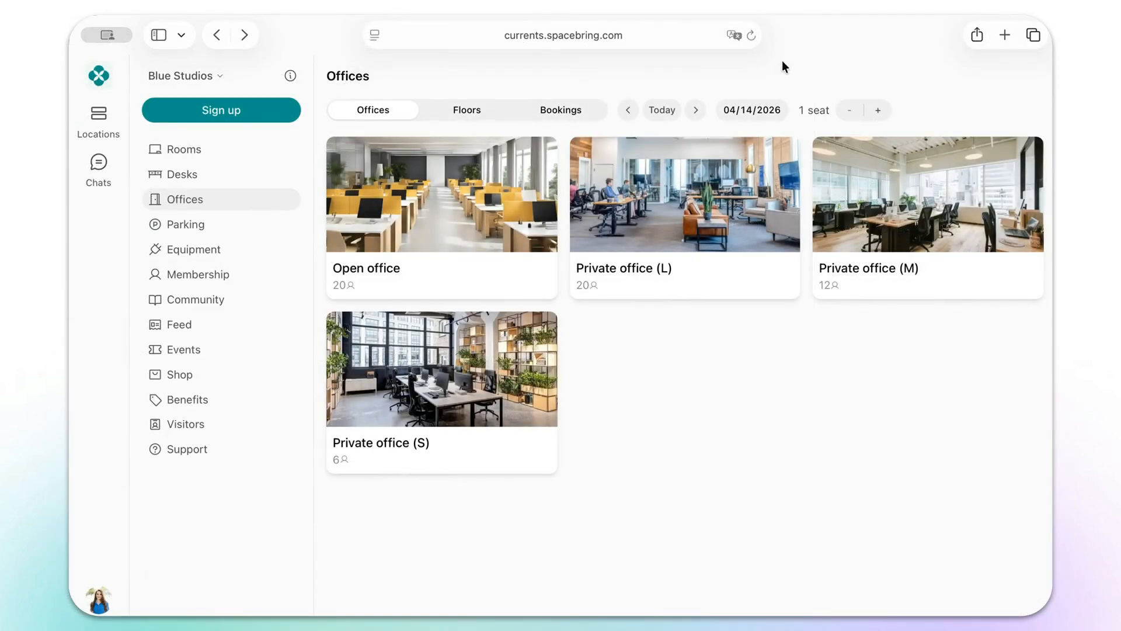
- Subscribe to Private office (L) on the Large office plan in the member web portal
click(752, 190)
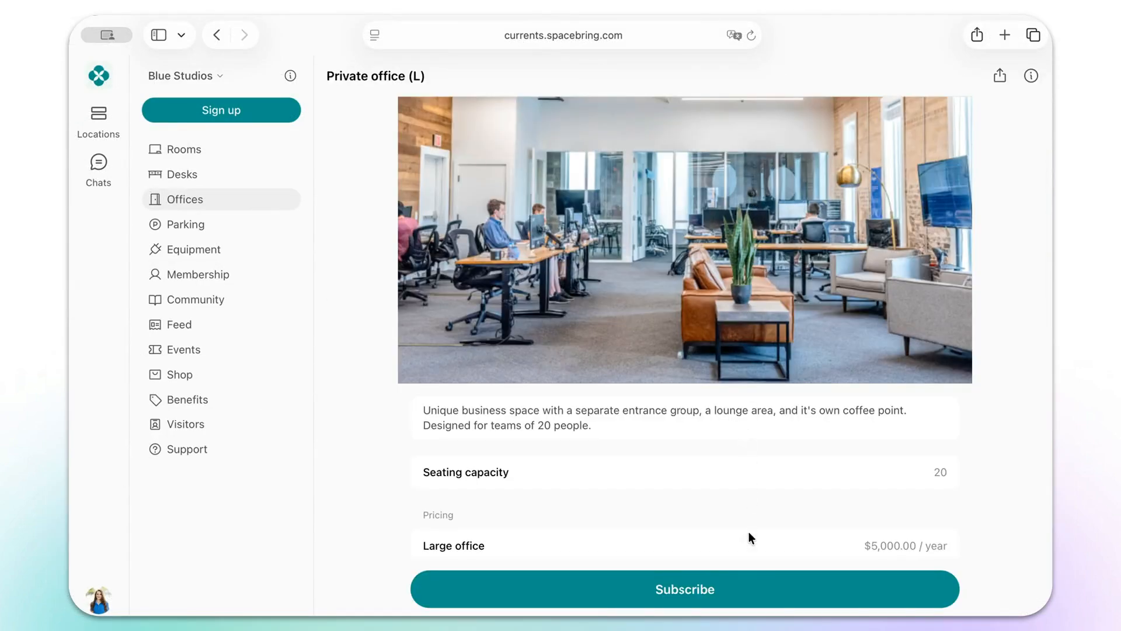
click(749, 593)
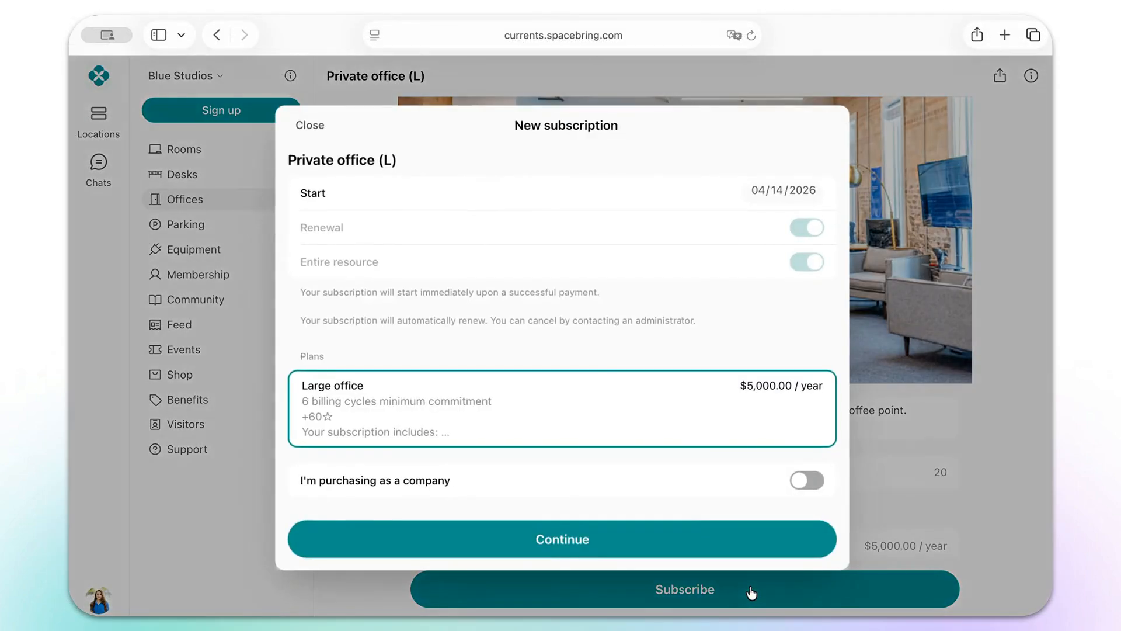
click(696, 540)
click(677, 503)
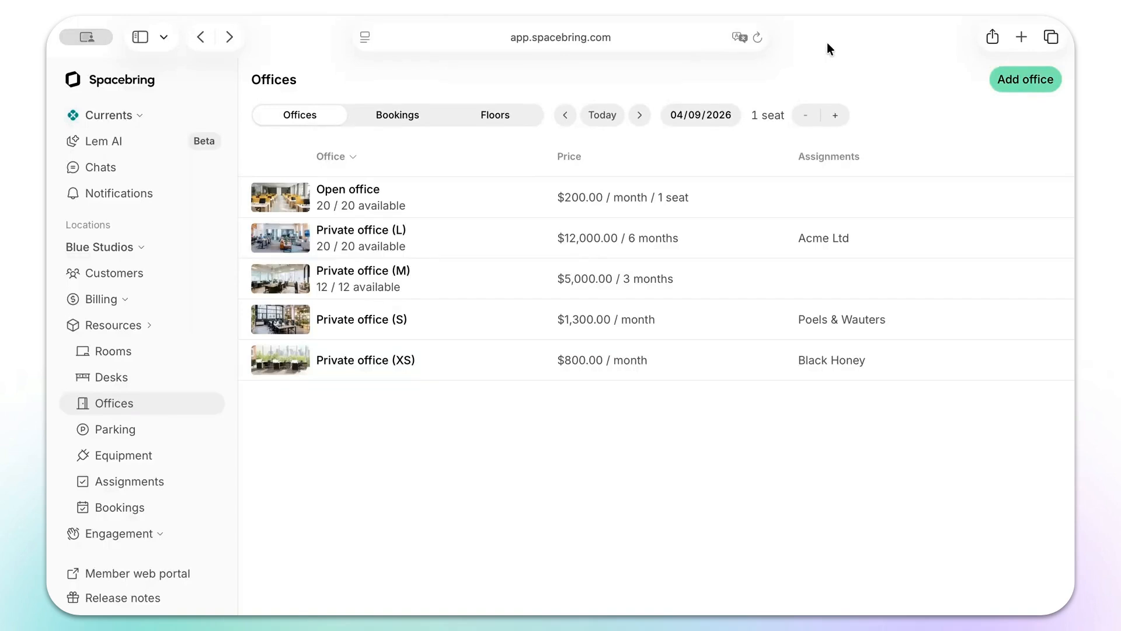
- Start a new office in the admin app and set its seating capacity to 12
click(1000, 88)
click(405, 533)
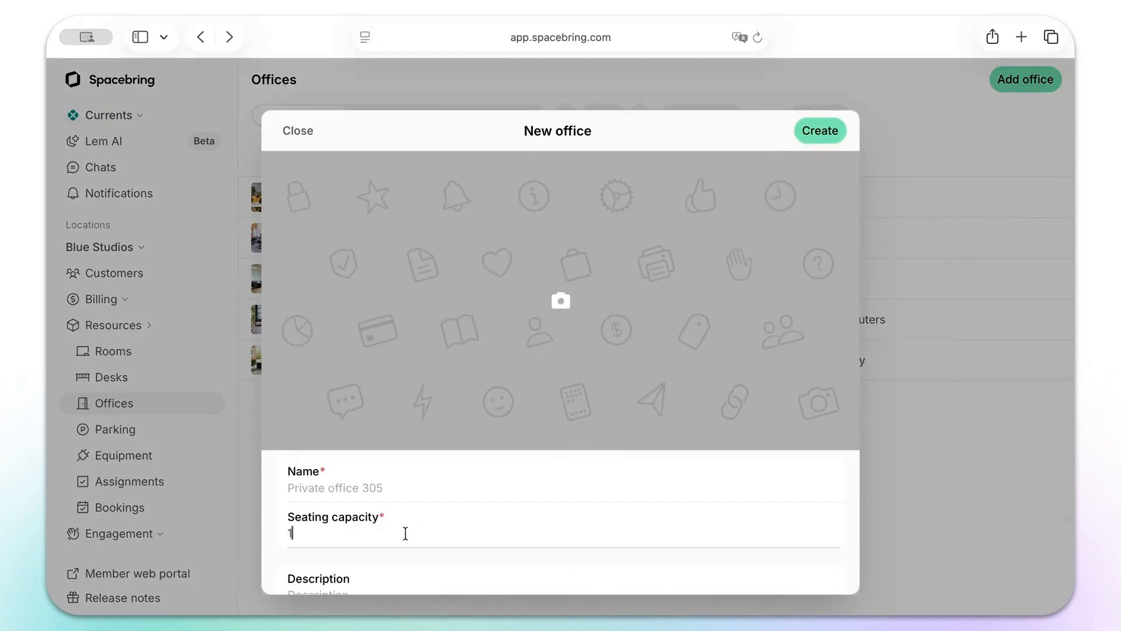
key(BackSpace)
text(12)
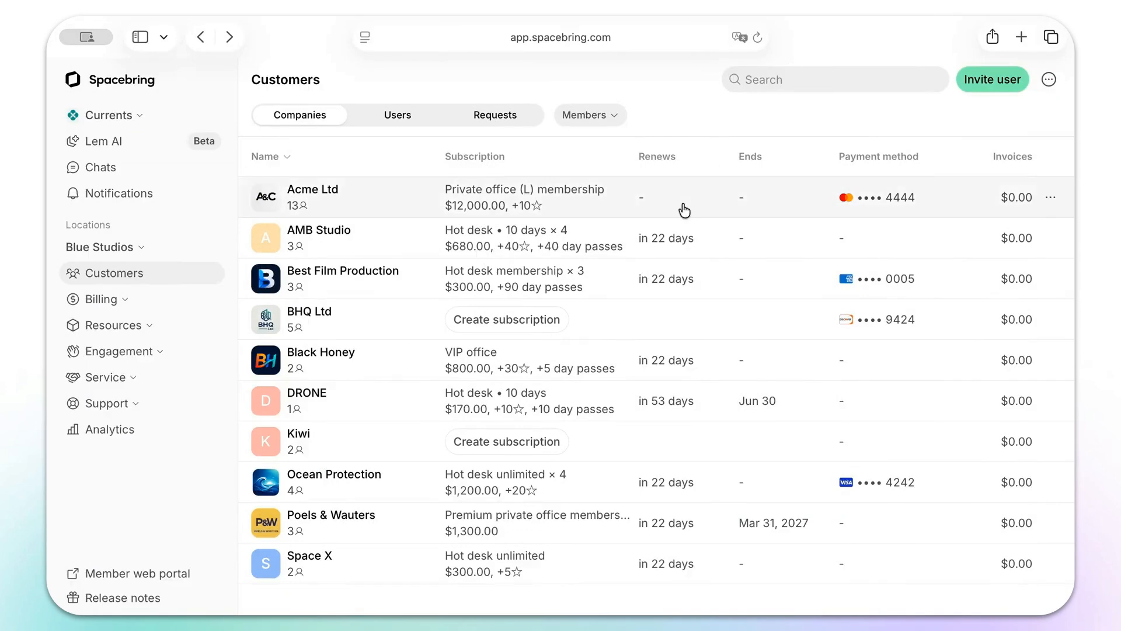
- Create a monthly subscription for BHQ Ltd with Private office (M) as an entire-resource item, confirming the immediate start
click(635, 318)
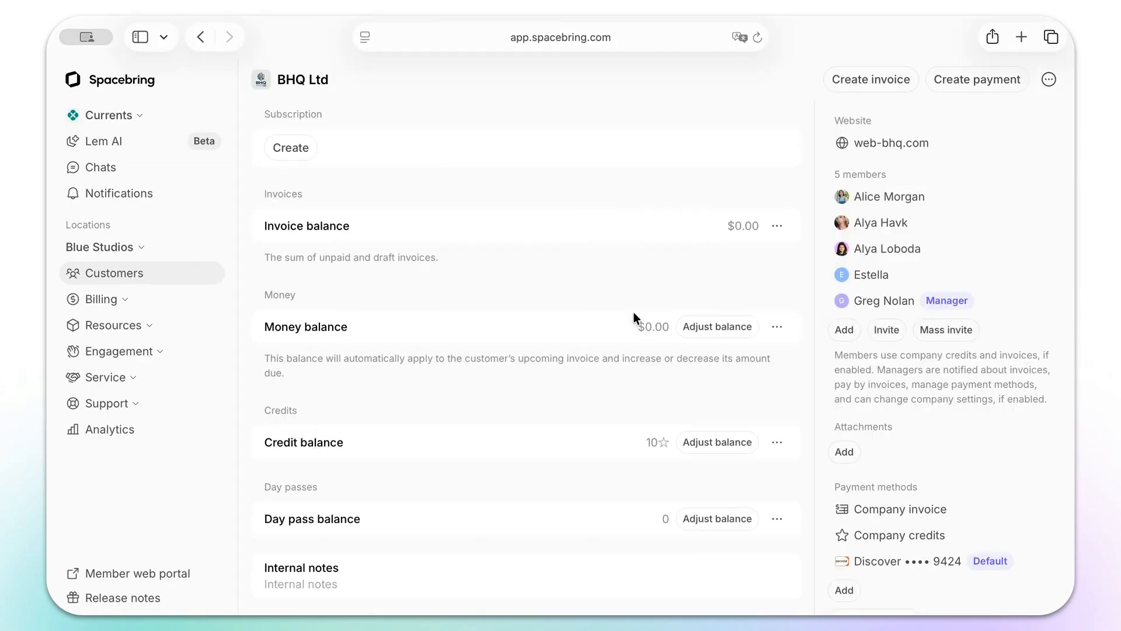
click(300, 150)
click(153, 346)
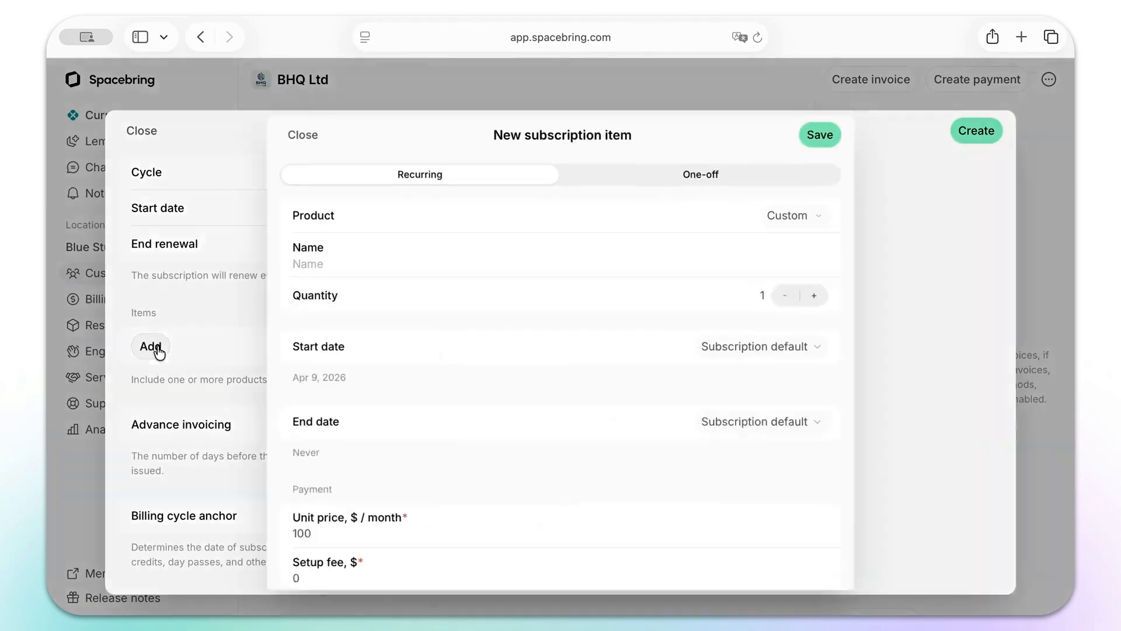
click(815, 219)
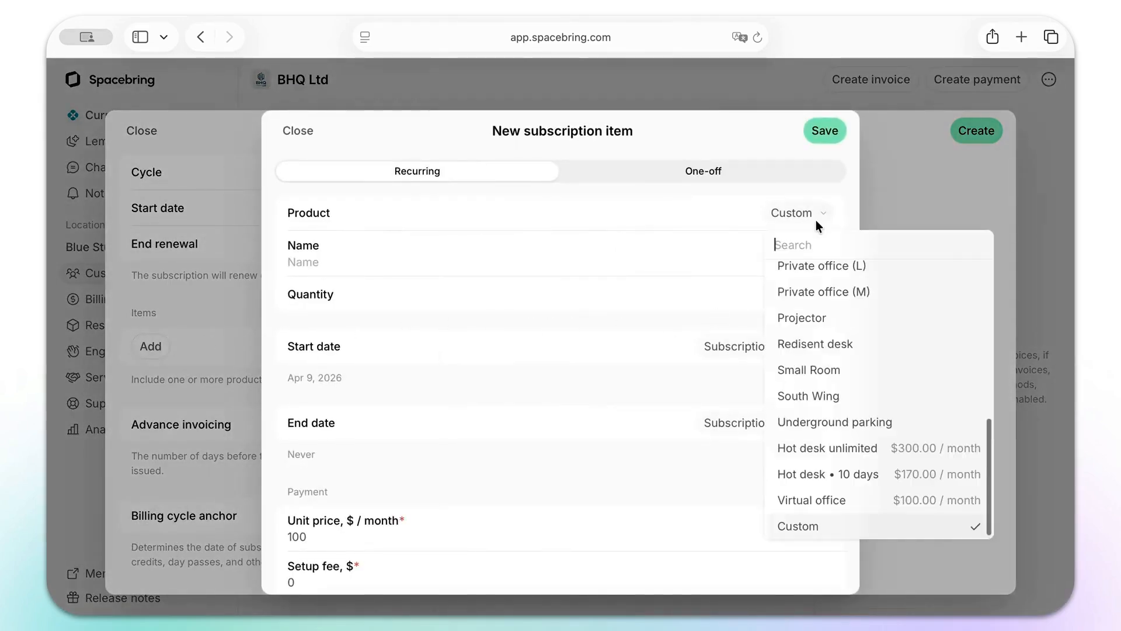
click(828, 292)
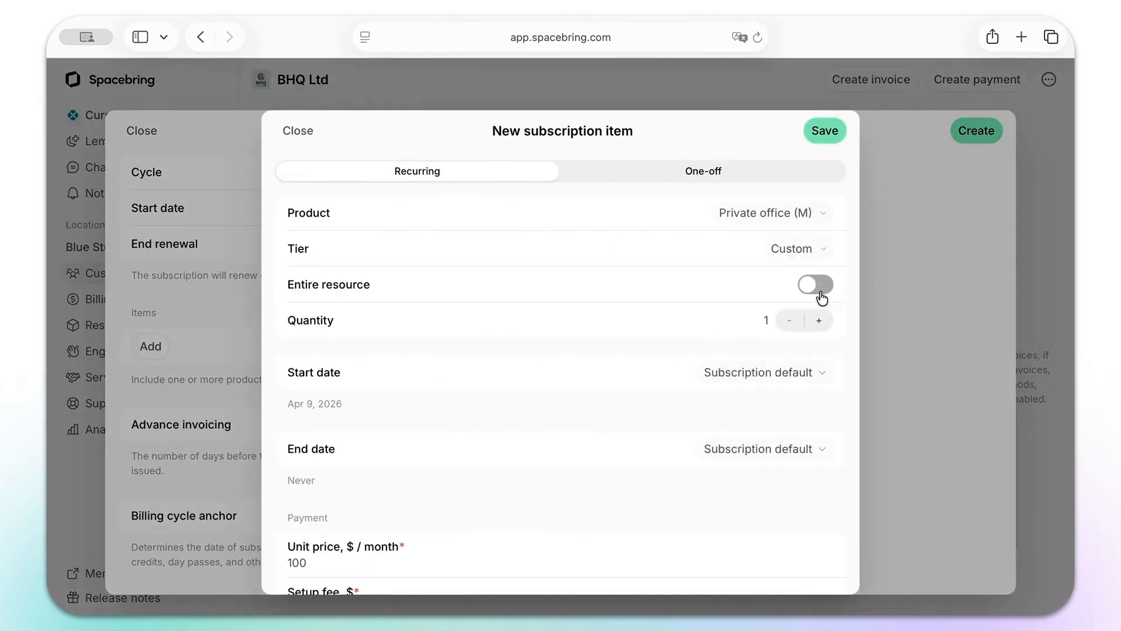
click(819, 286)
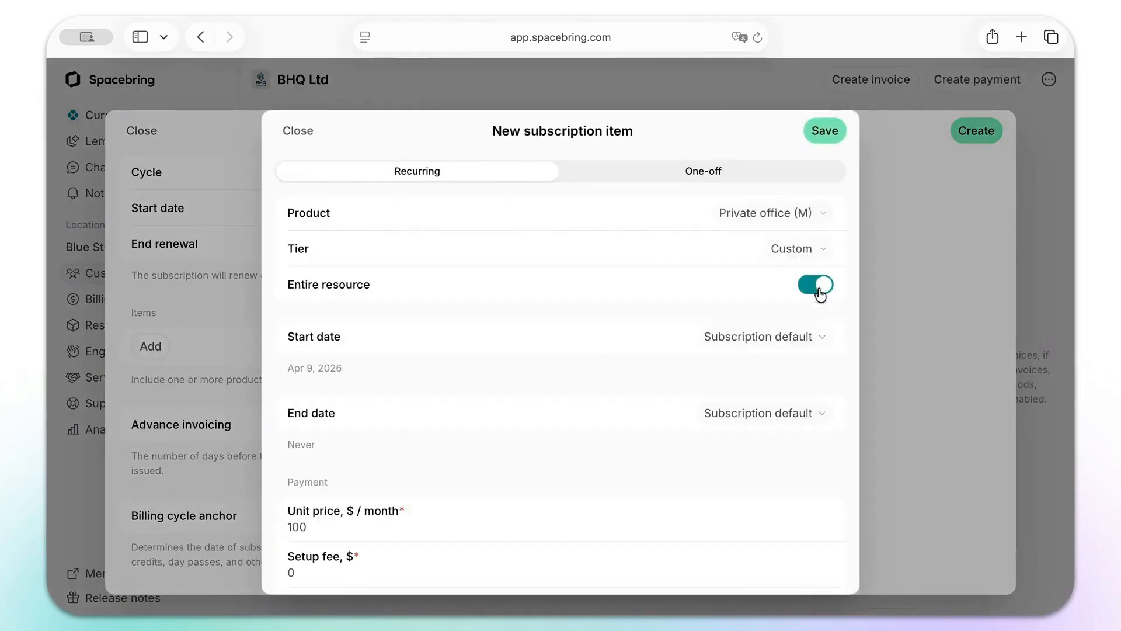
click(825, 133)
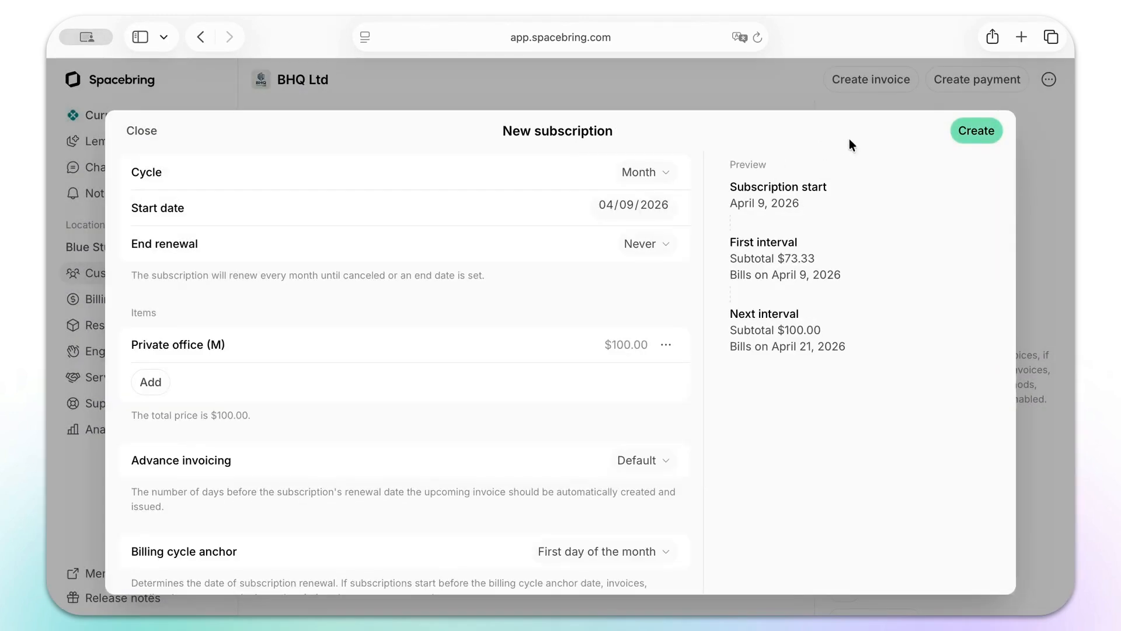
click(974, 139)
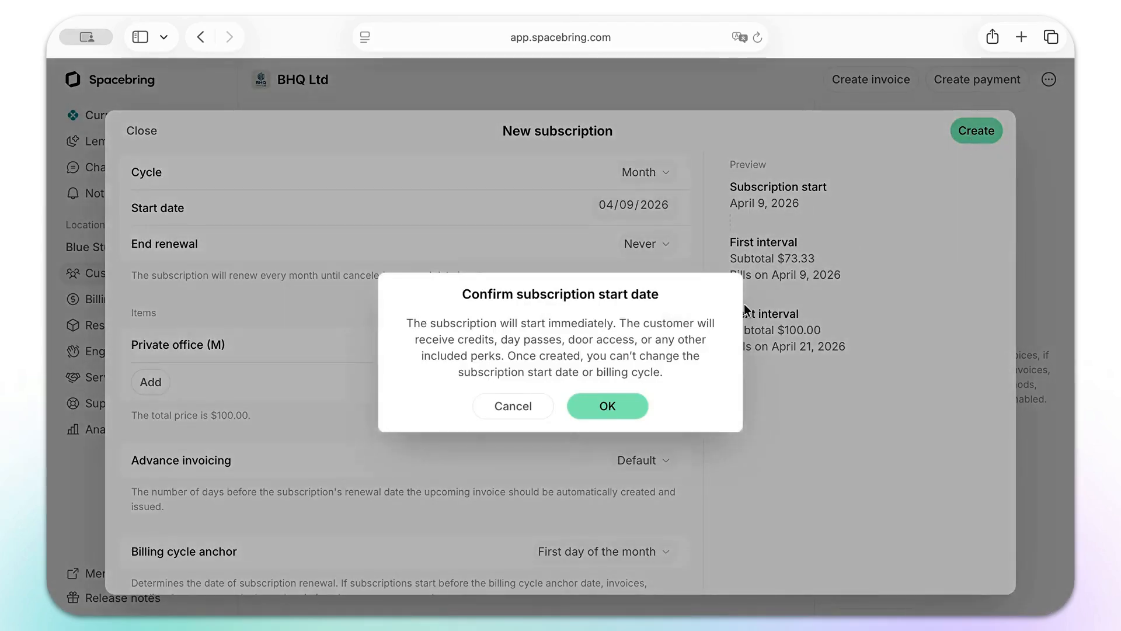
click(629, 414)
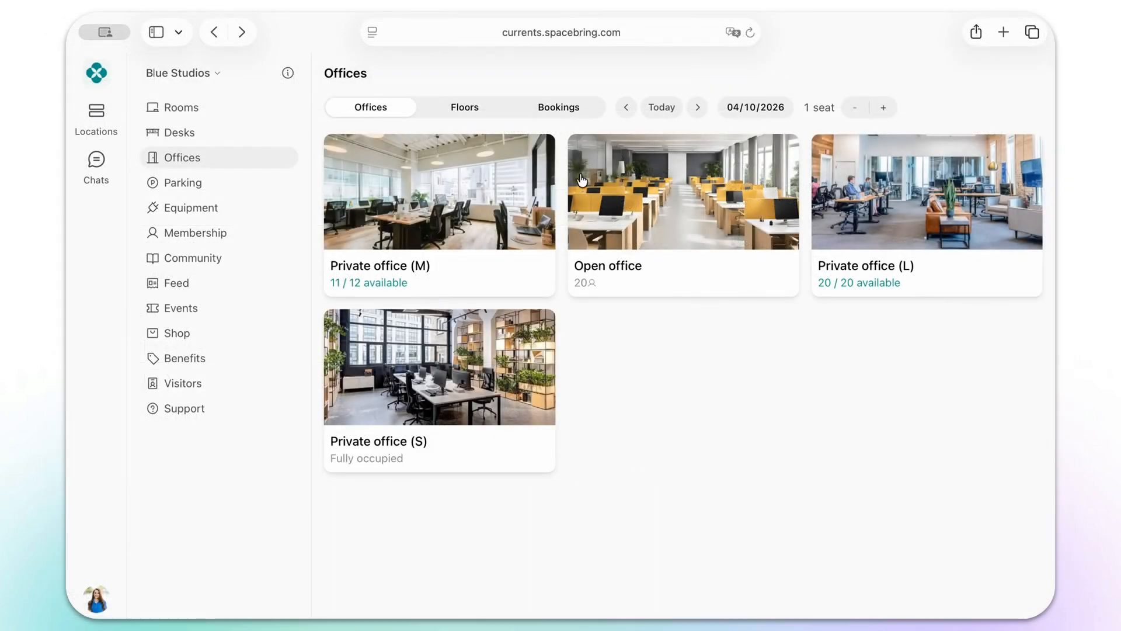
- Book Private office (M) in the member web portal
click(508, 225)
click(671, 578)
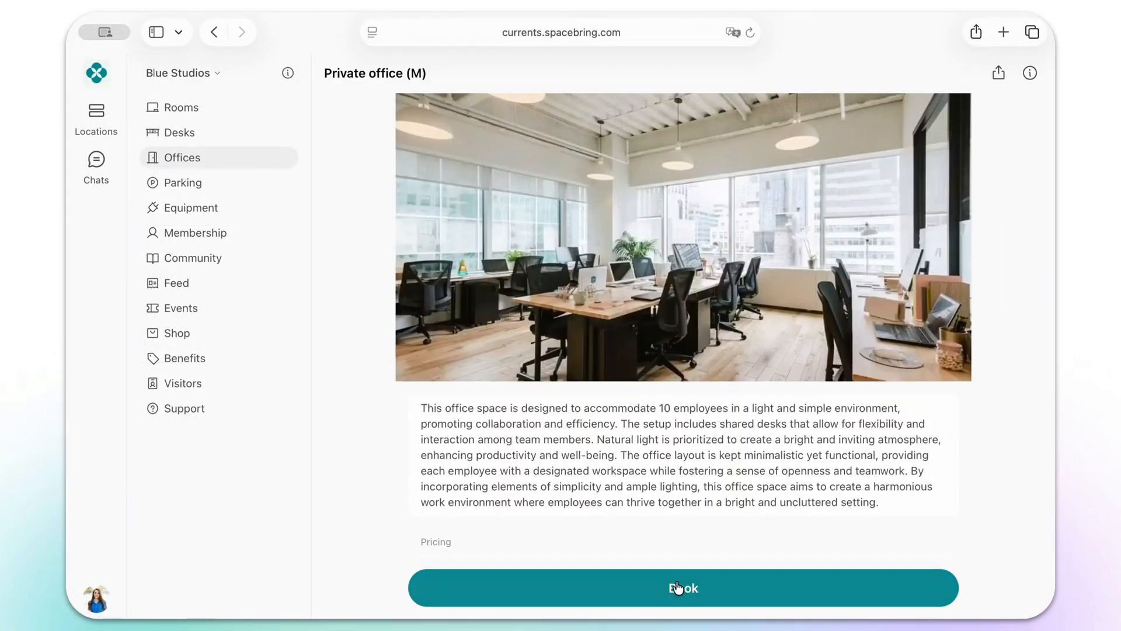
click(676, 536)
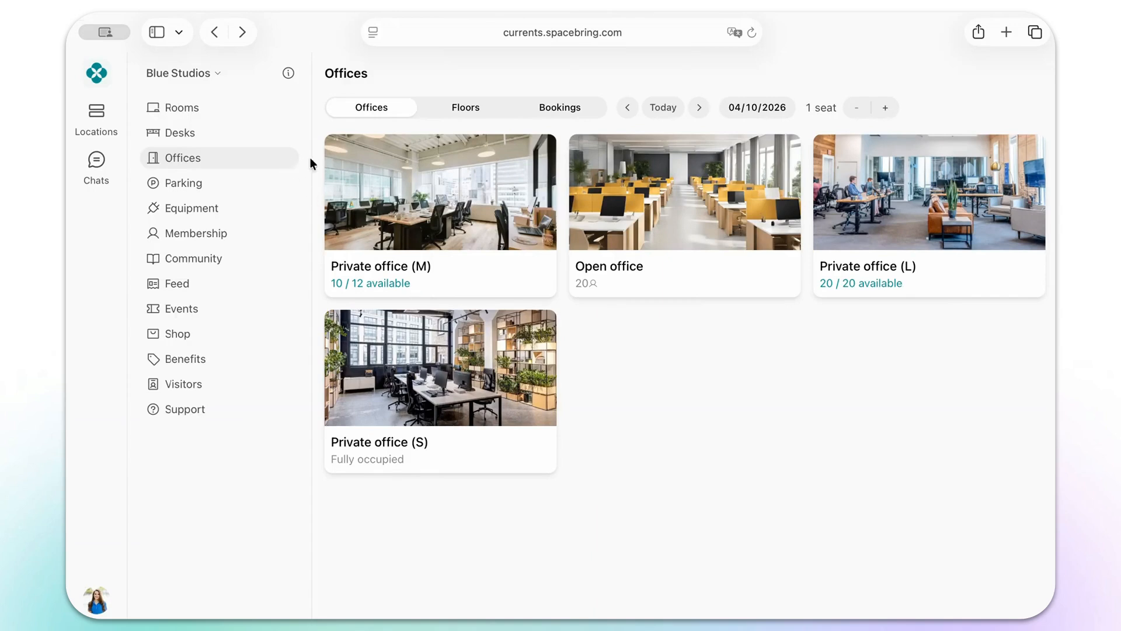
- View the office bookings for 04/10/2026 and open the first Private office (M) booking
click(546, 109)
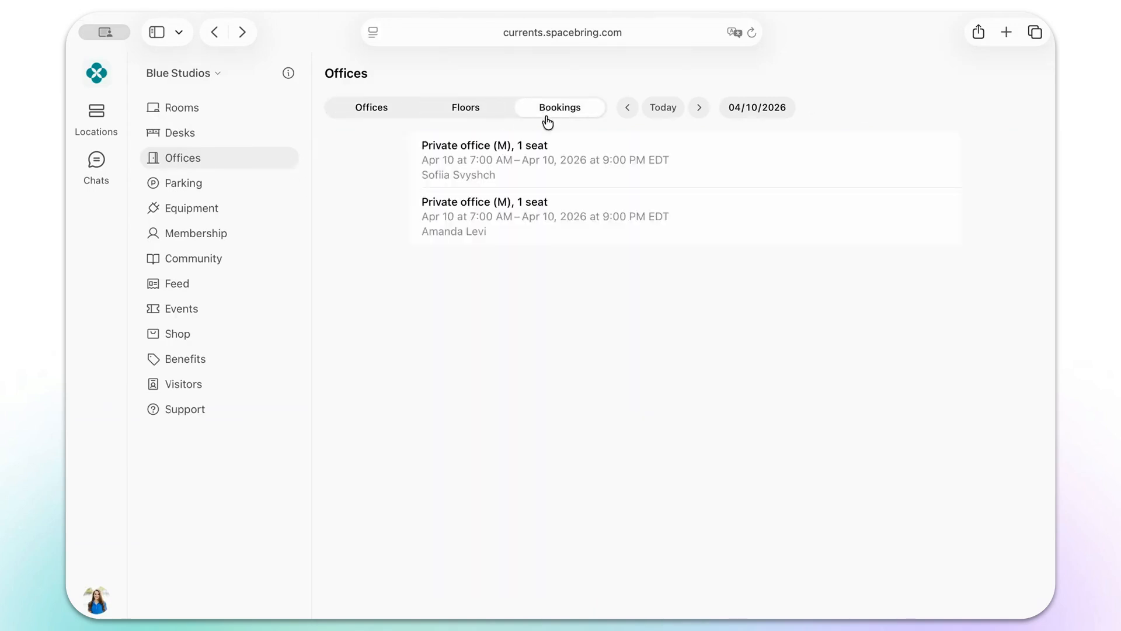
click(550, 162)
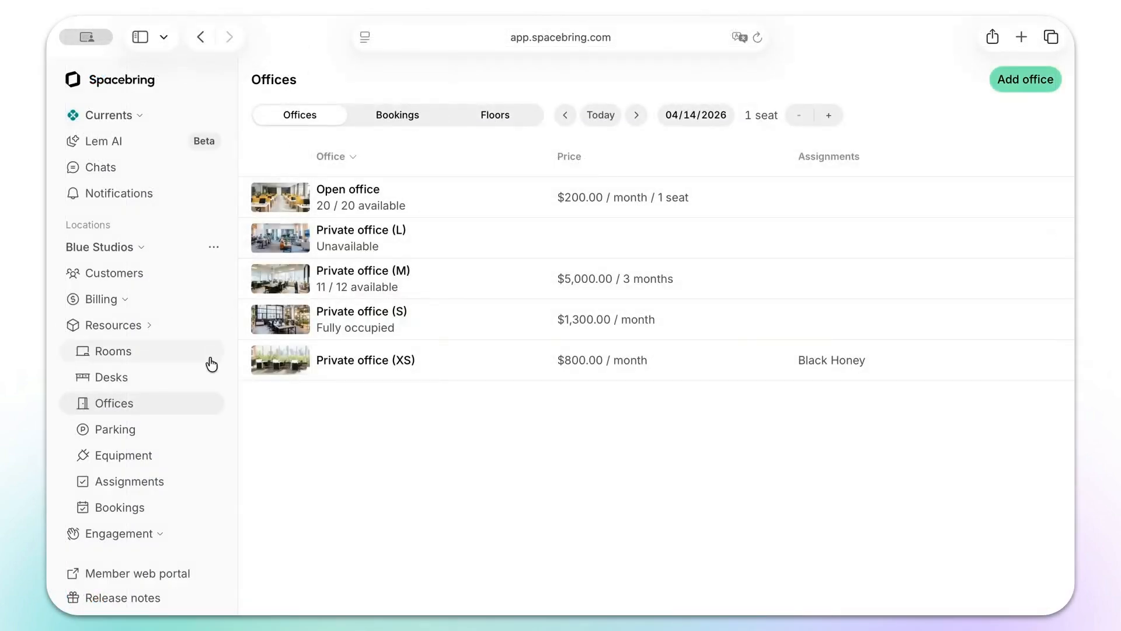
- Display the offices on the floor plan in the admin app and choose a floor to view
click(479, 116)
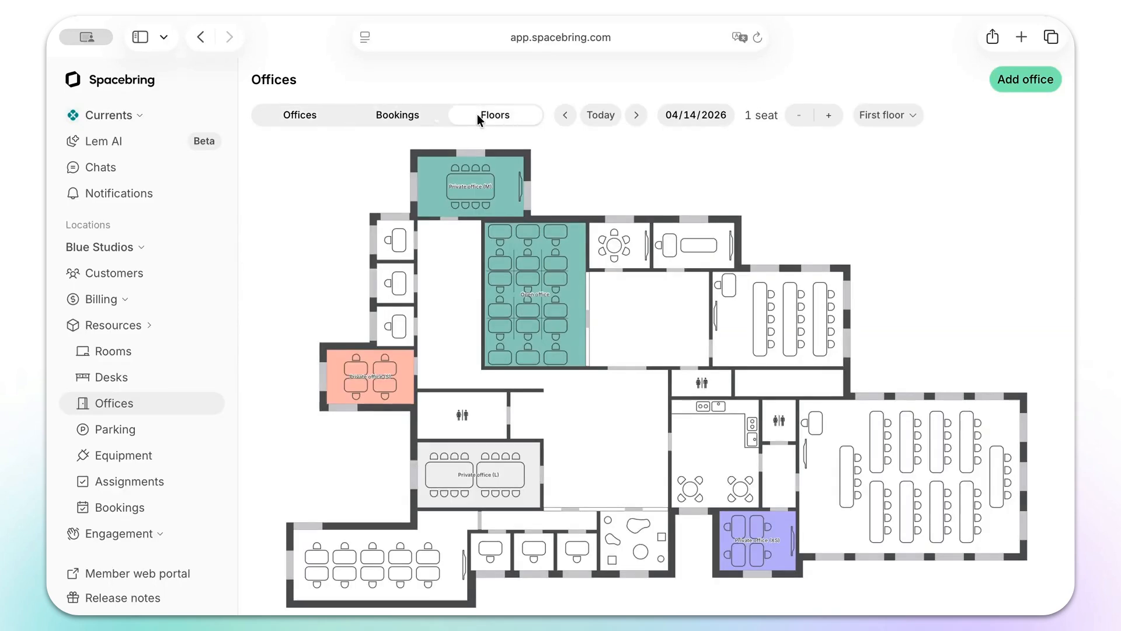
click(881, 125)
click(898, 157)
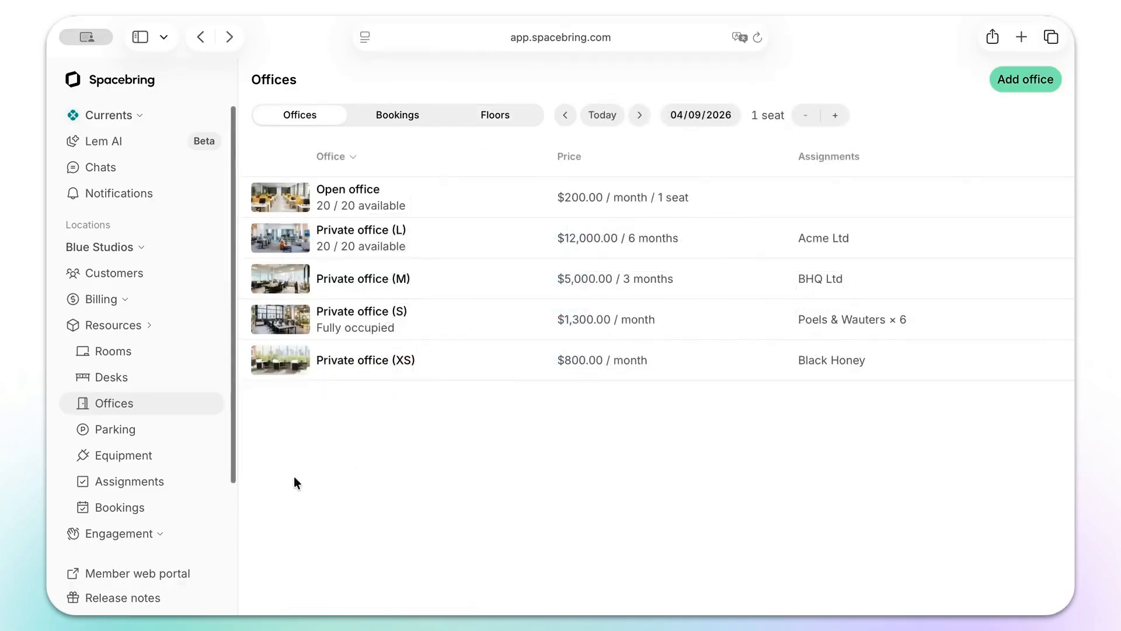
- Open the location's analytics and view the Offices report
scroll(175, 518, down, 3)
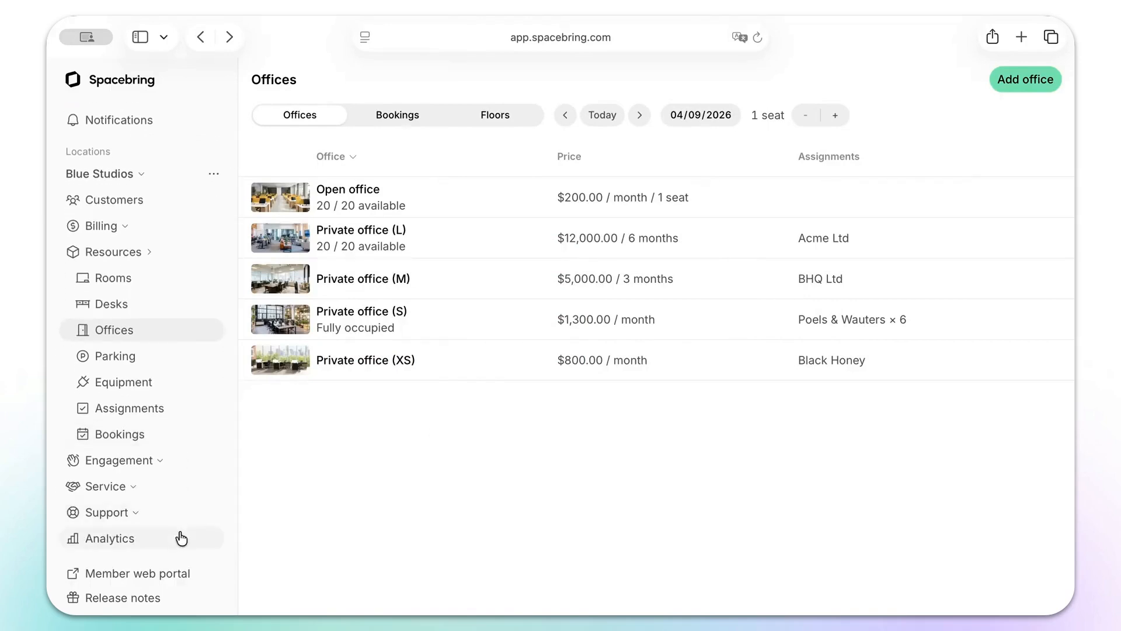
click(181, 538)
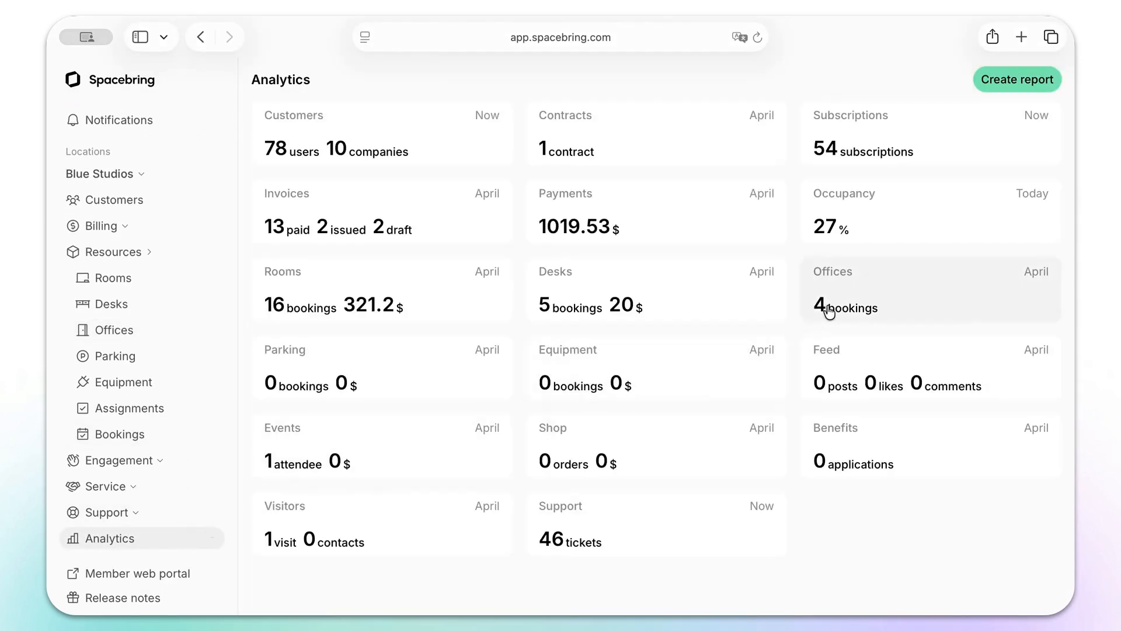
click(829, 311)
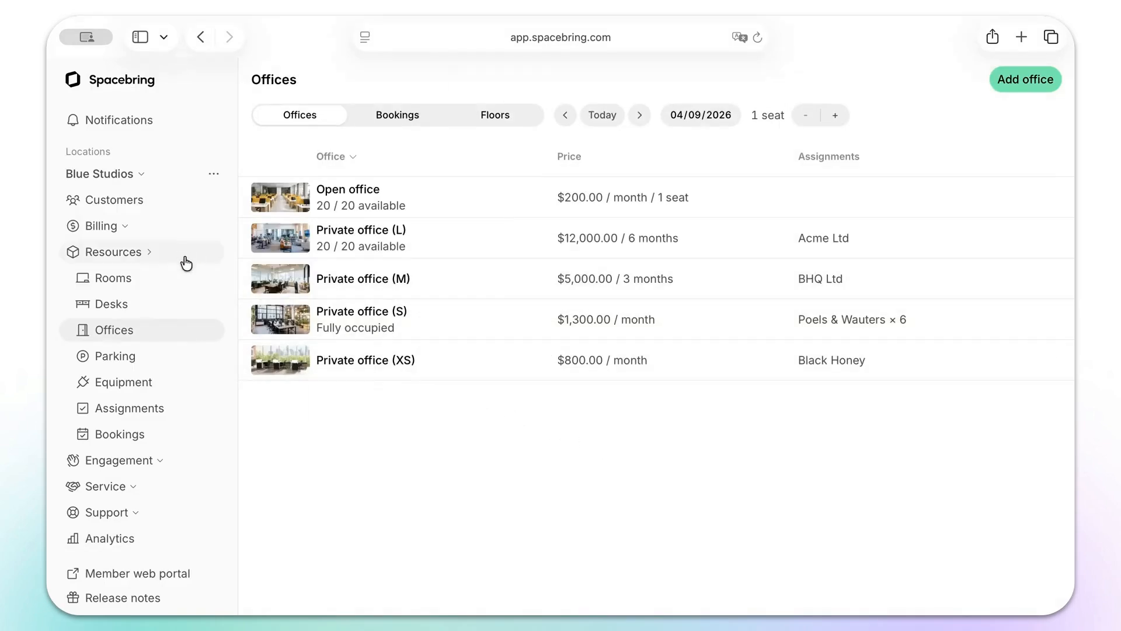
- View the resource assignments timeline filtered to the Office type and look through the following months
click(174, 407)
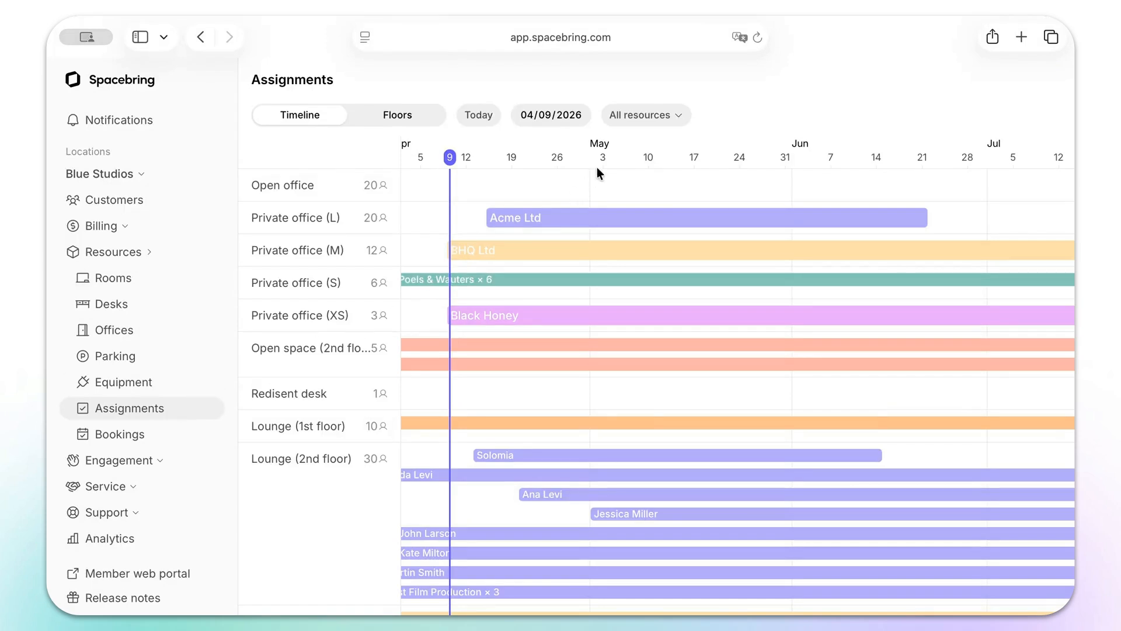
click(649, 125)
click(649, 149)
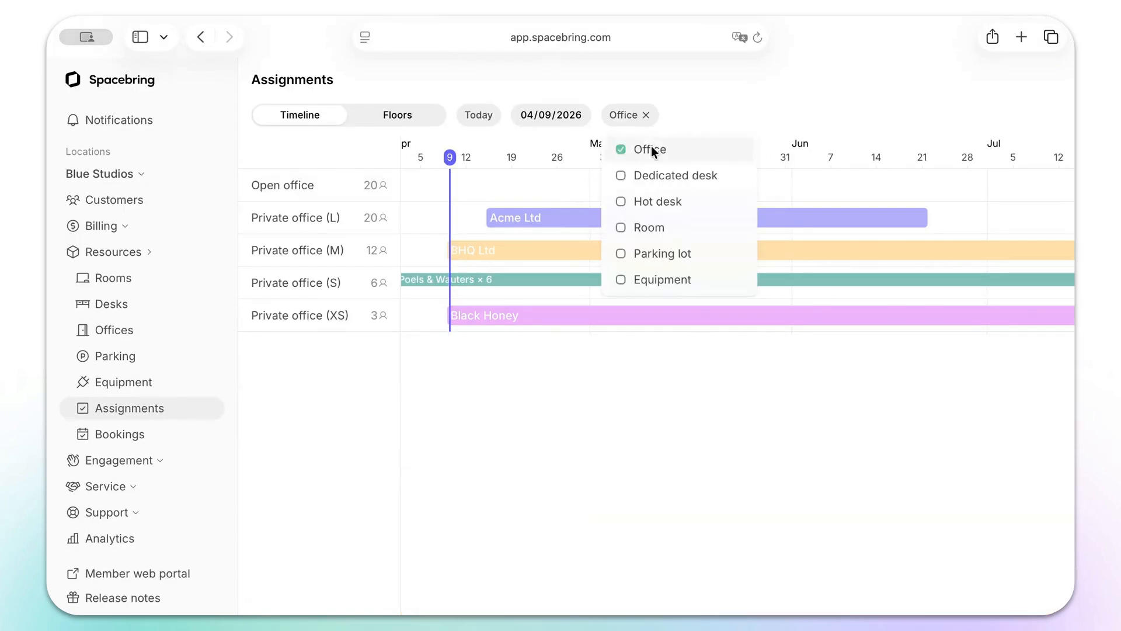
click(722, 349)
scroll(723, 349, right, 3)
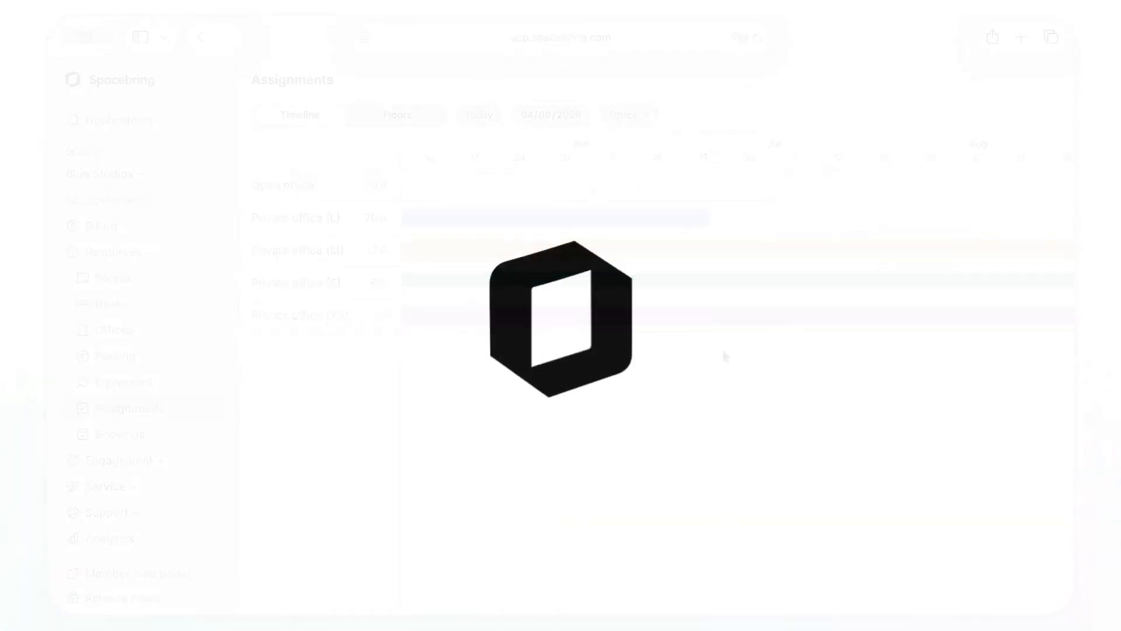